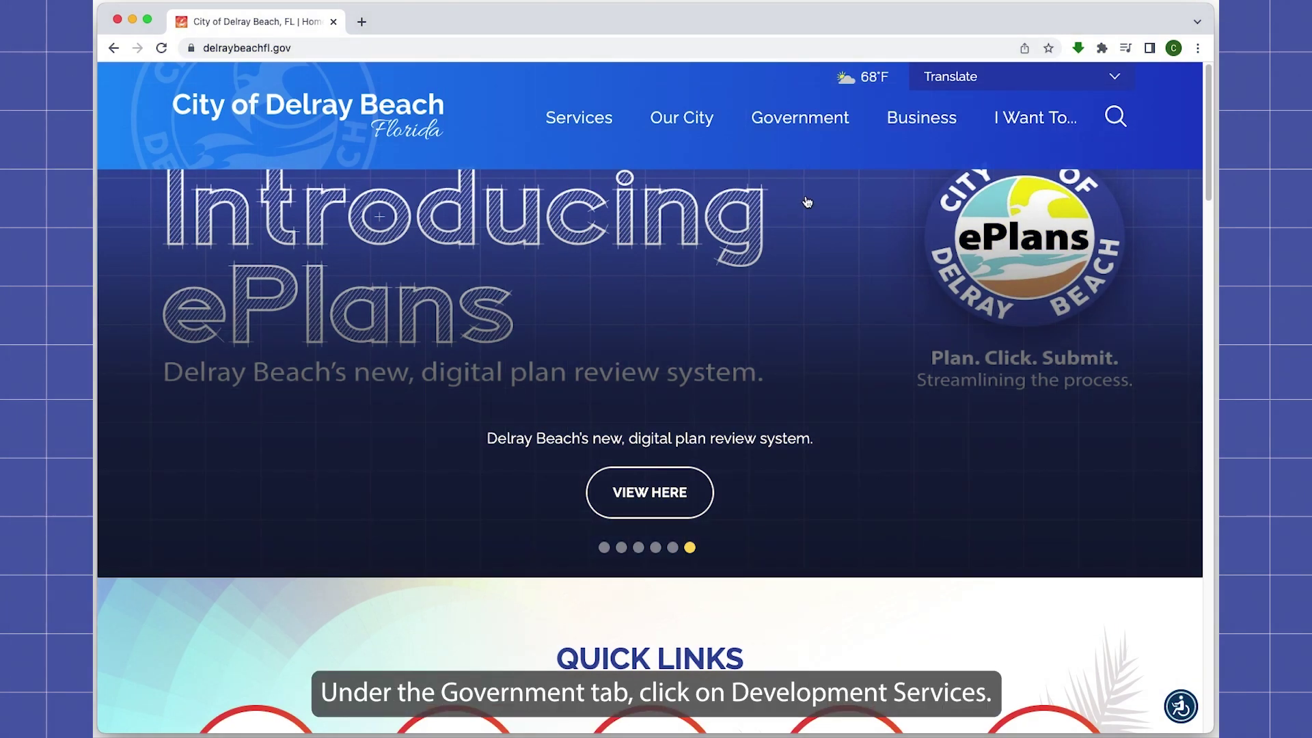
Step: Bring up the Government mega menu from the top navigation bar
mouse_move(811, 109)
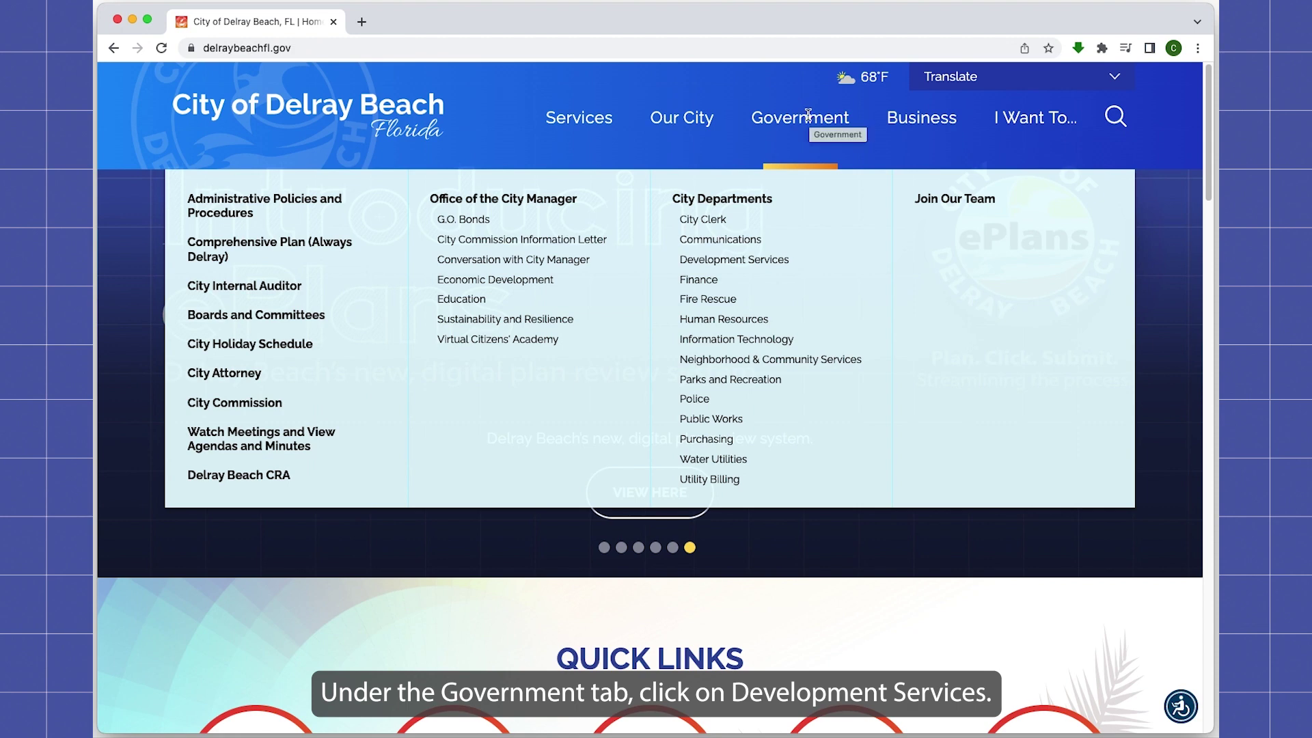
Step: Navigate Development Services, then Building, to the Digital Permit Submissions (ePlans) page
left_click(727, 263)
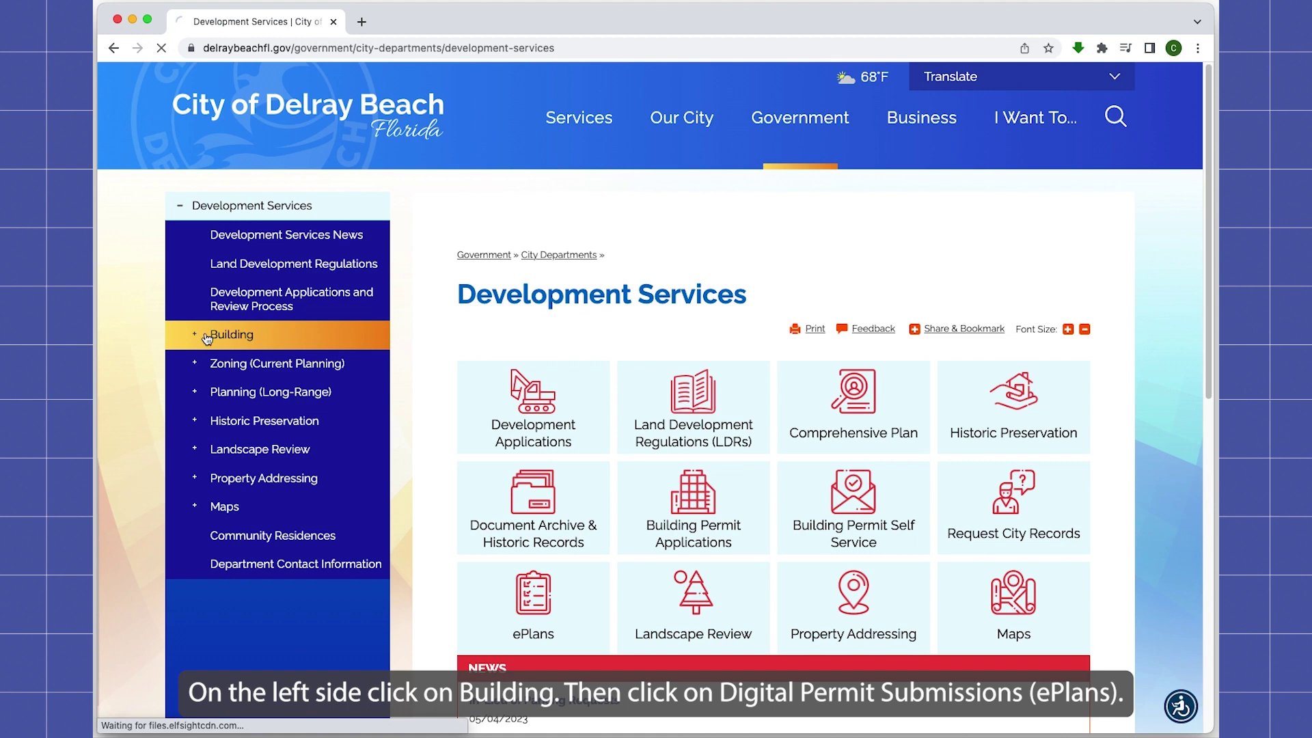
left_click(207, 338)
left_click(276, 409)
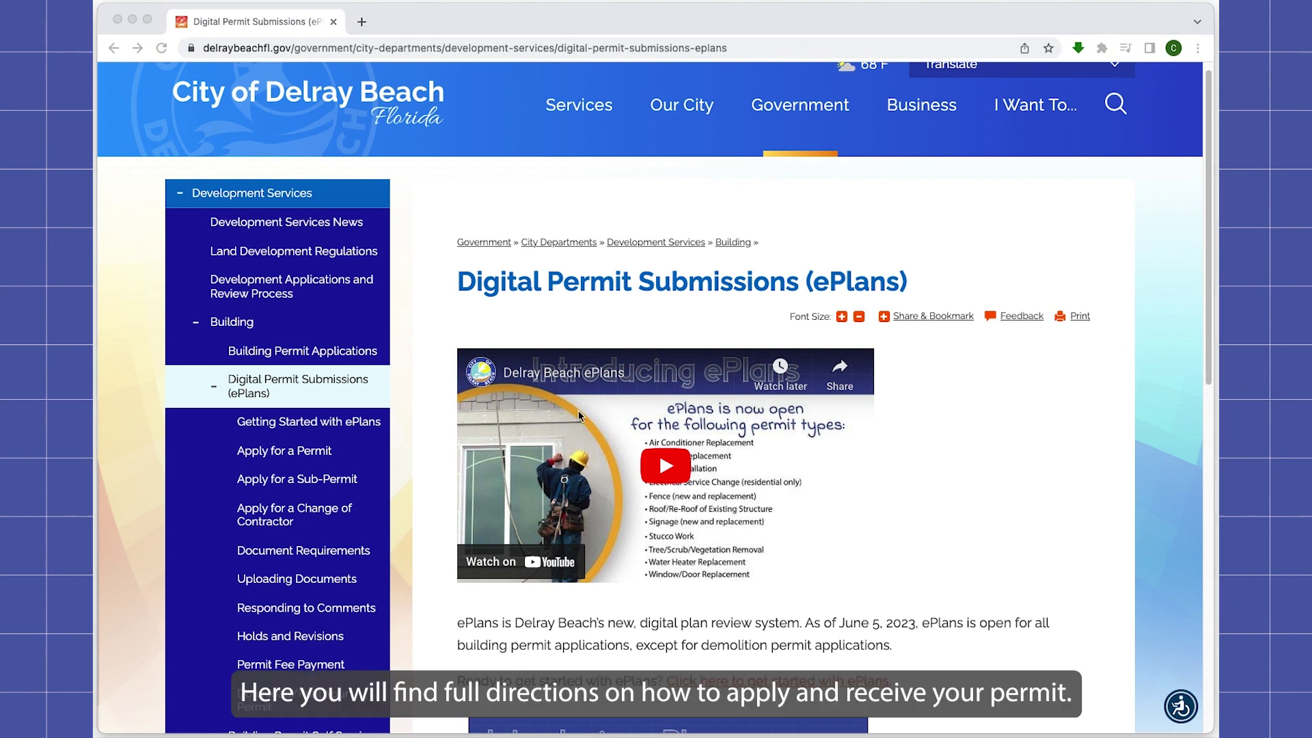
scroll(1110, 398, "down", 4)
Step: Open the ePlans Guide to Permitting and scroll down to the PCN lookup link
left_click(803, 438)
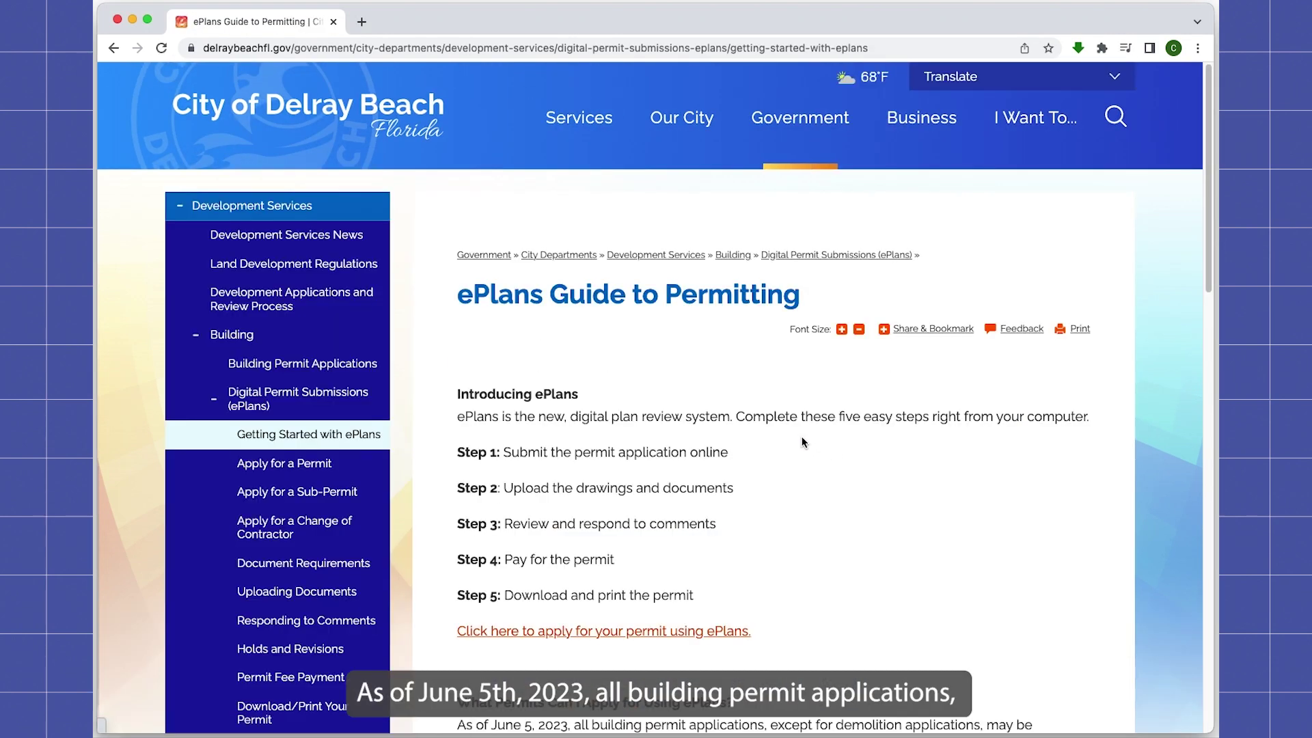
scroll(803, 442, "down", 1)
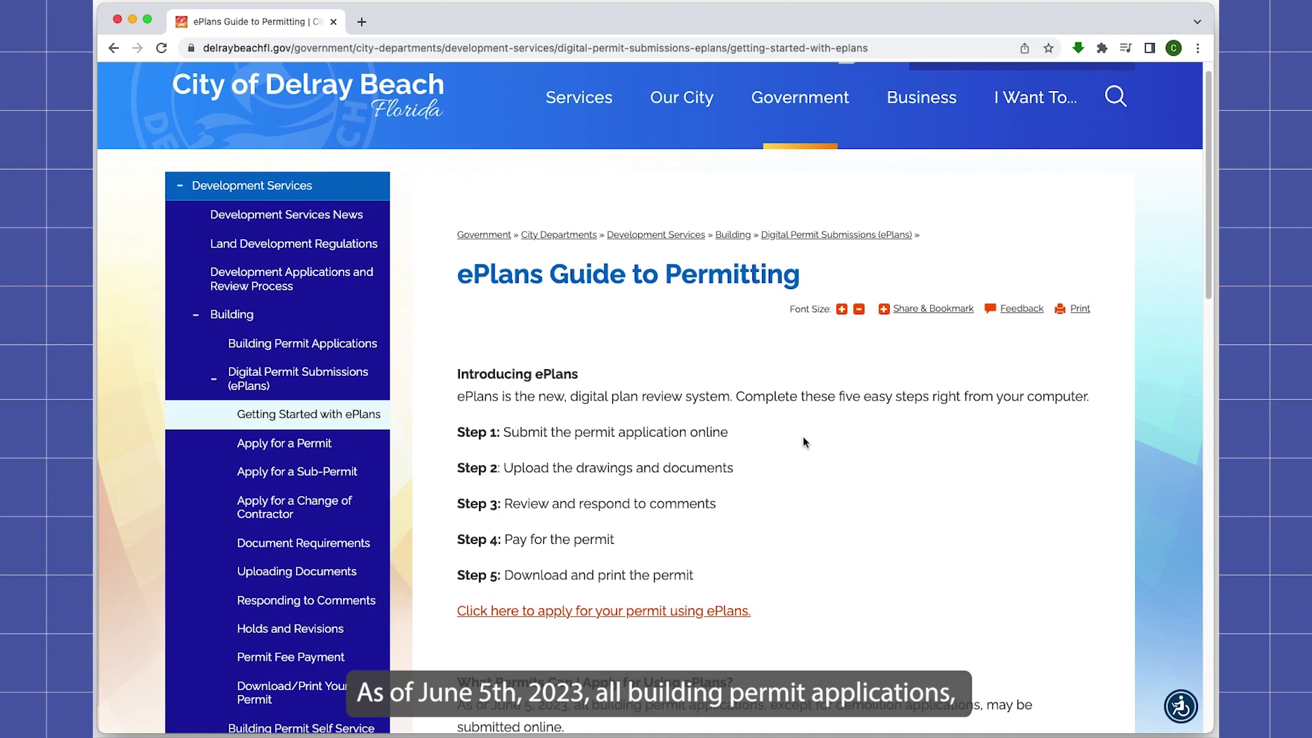
scroll(807, 443, "down", 1)
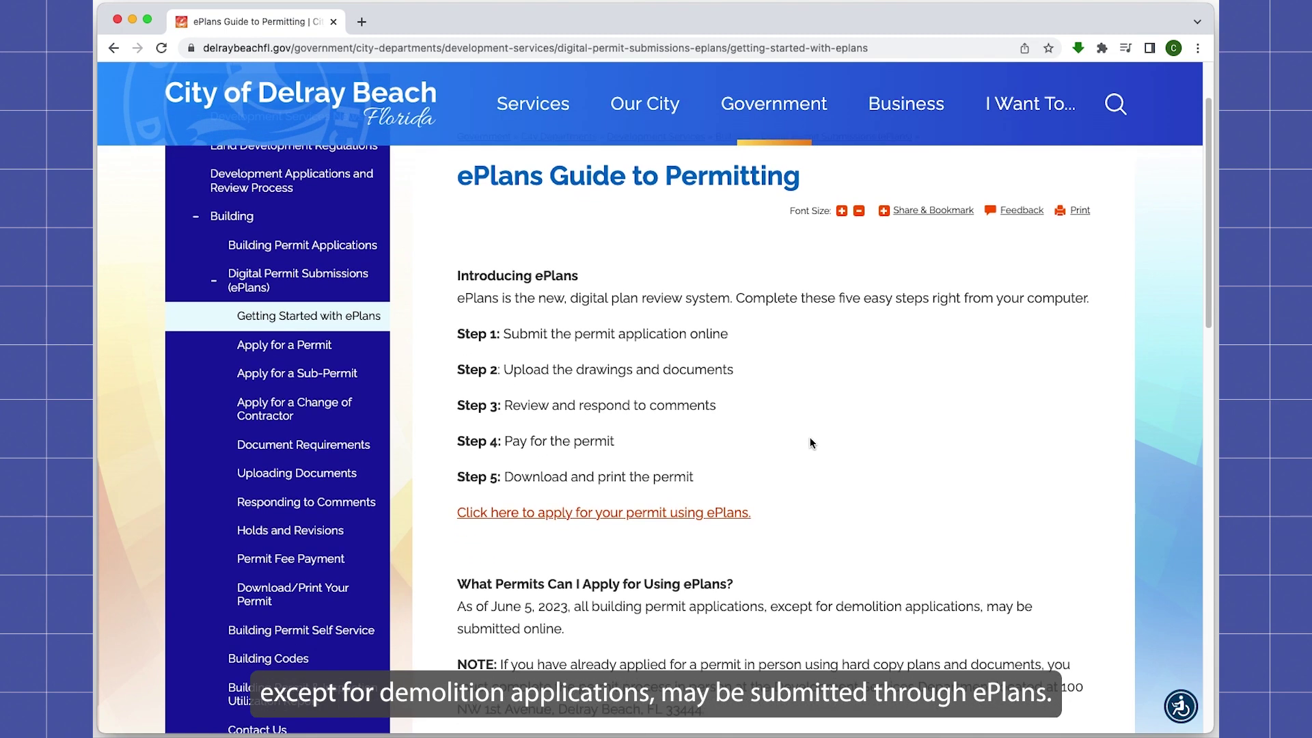
scroll(811, 443, "down", 5)
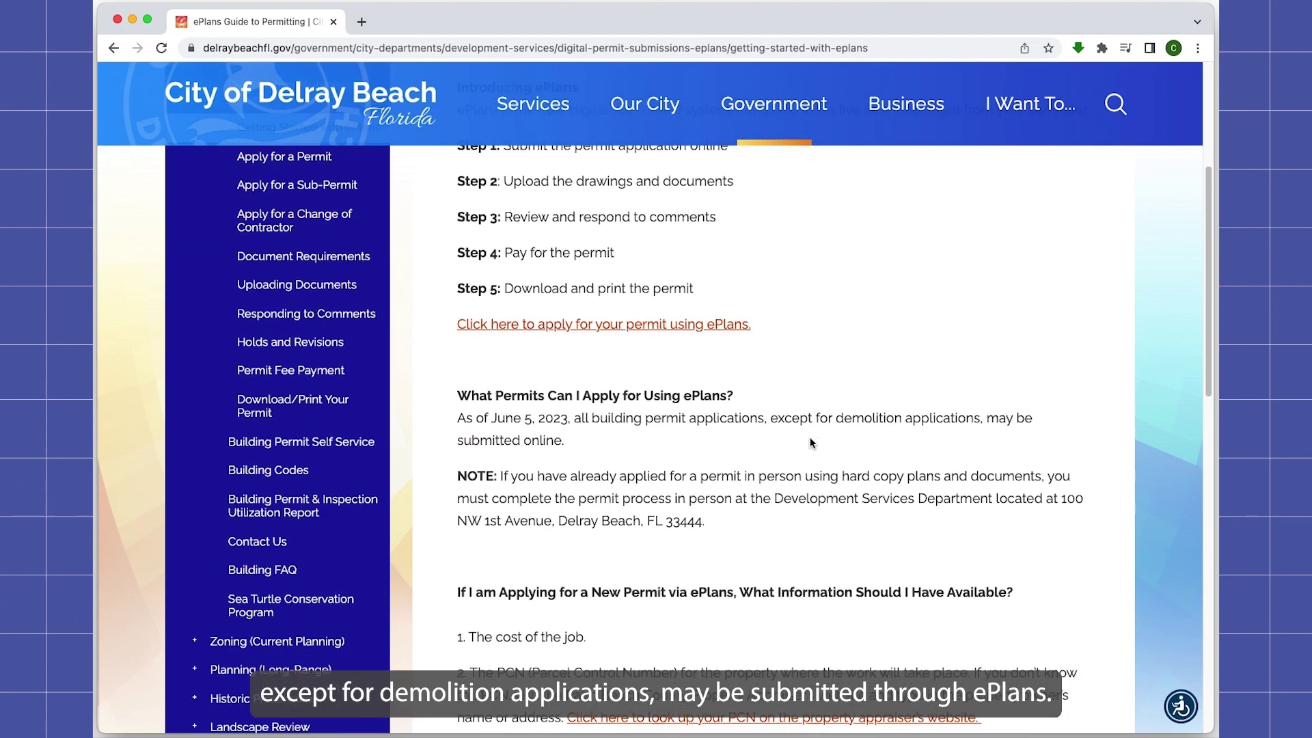
scroll(811, 443, "down", 4)
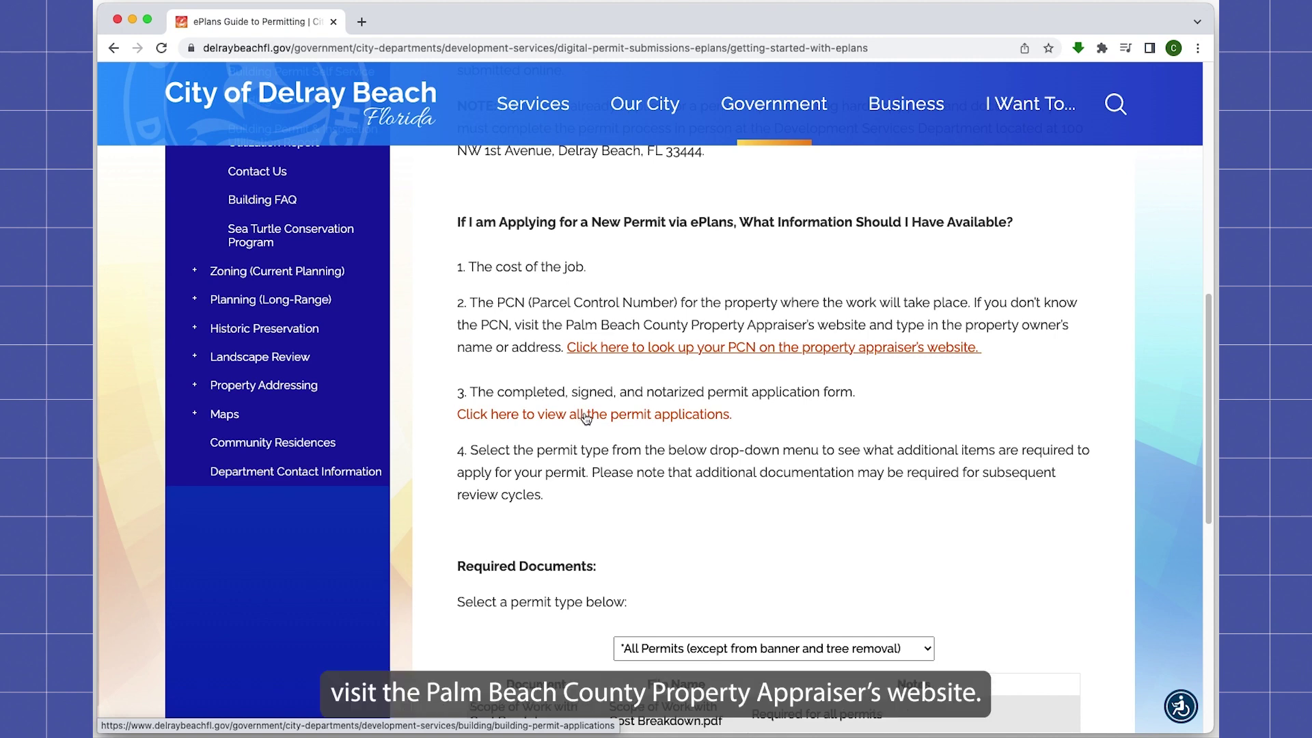
Step: Search the Property Appraiser site for the jobsite address to find its parcel control number
left_click(574, 350)
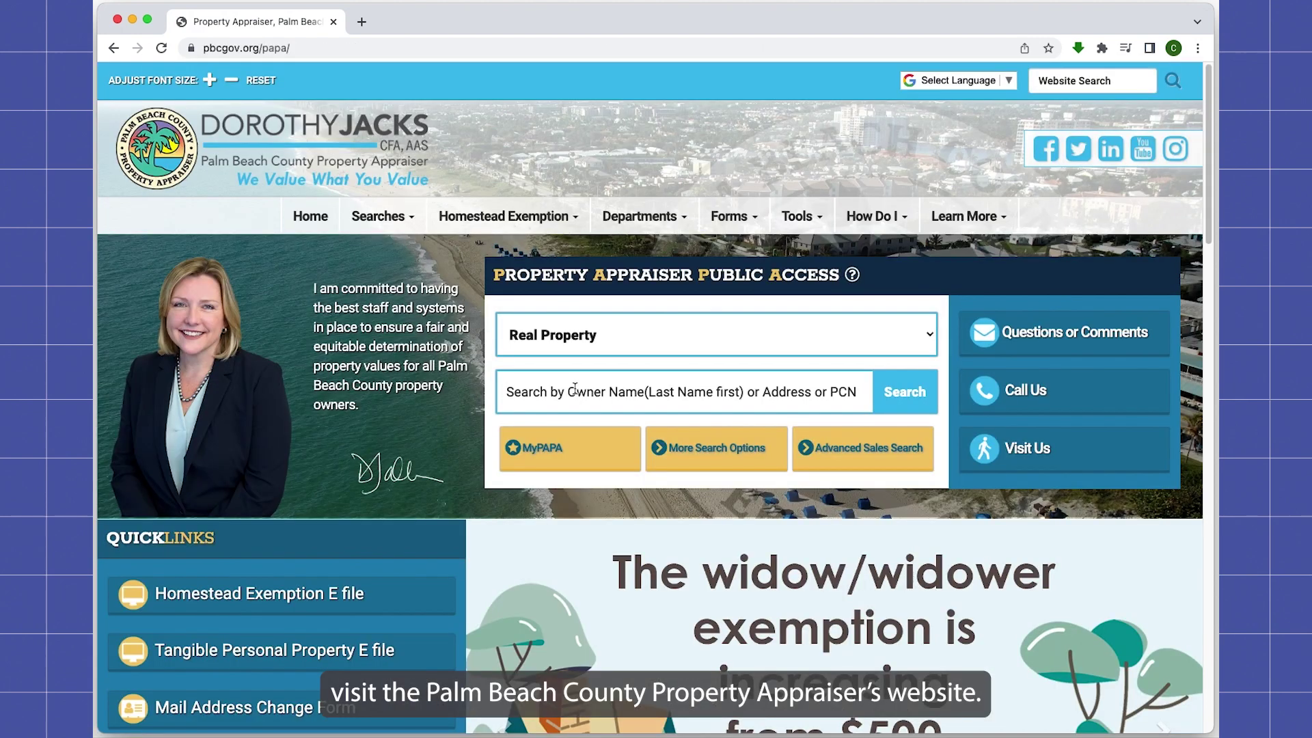
type("100 ")
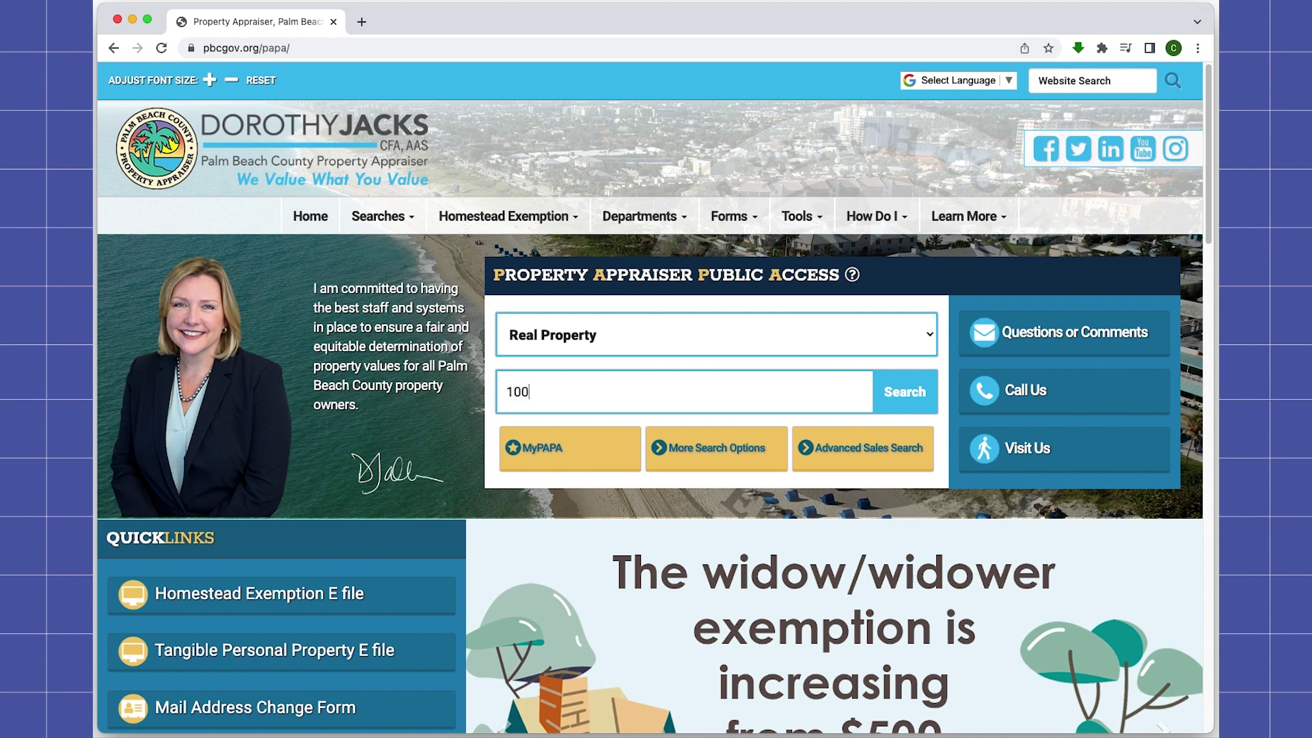
type("NW 1st ave")
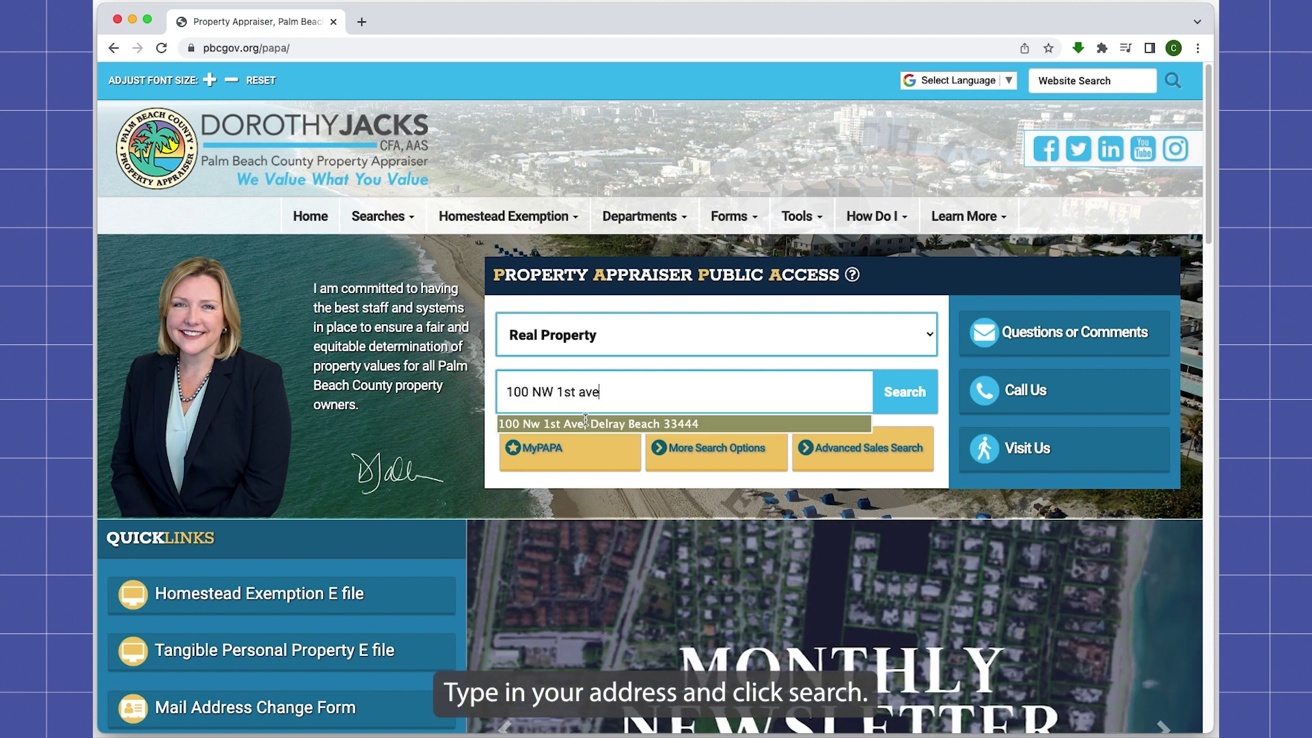
left_click(586, 423)
left_click(901, 409)
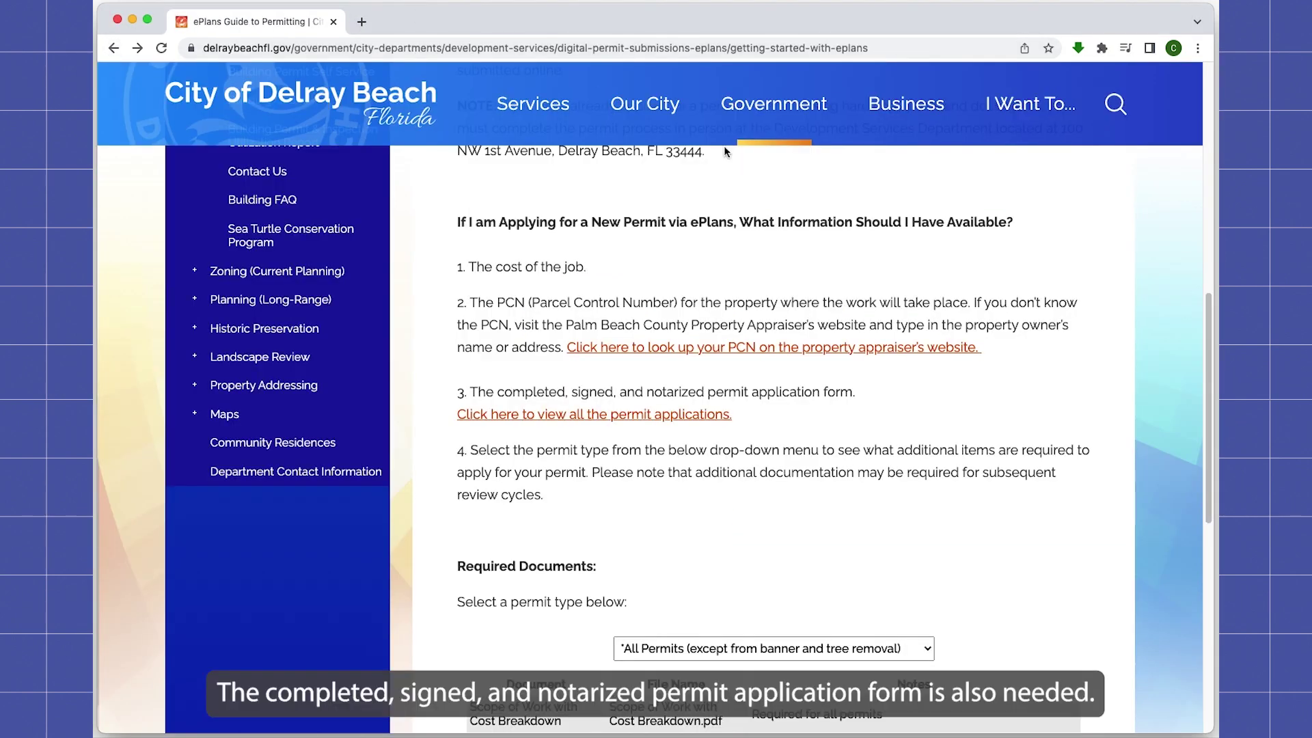
Step: Open the Mechanical Permit Application from the list of all permit applications
left_click(575, 421)
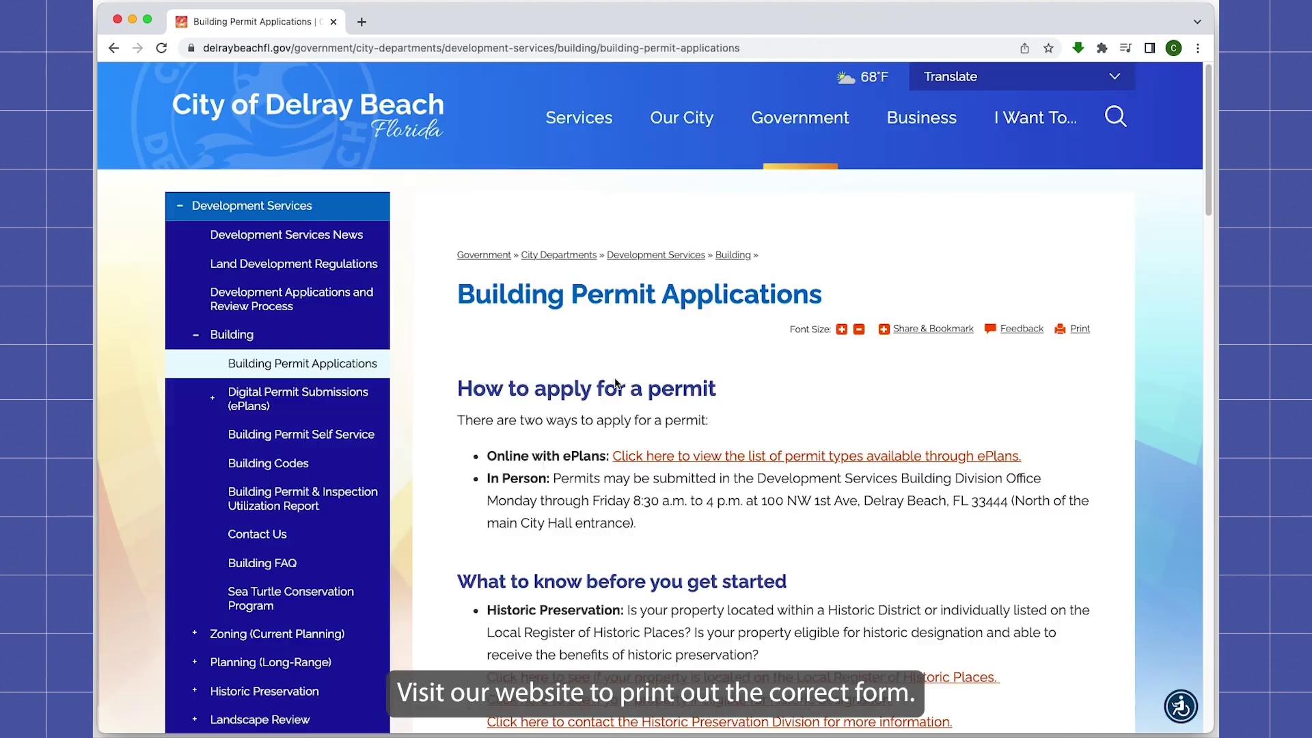
scroll(759, 459, "down", 15)
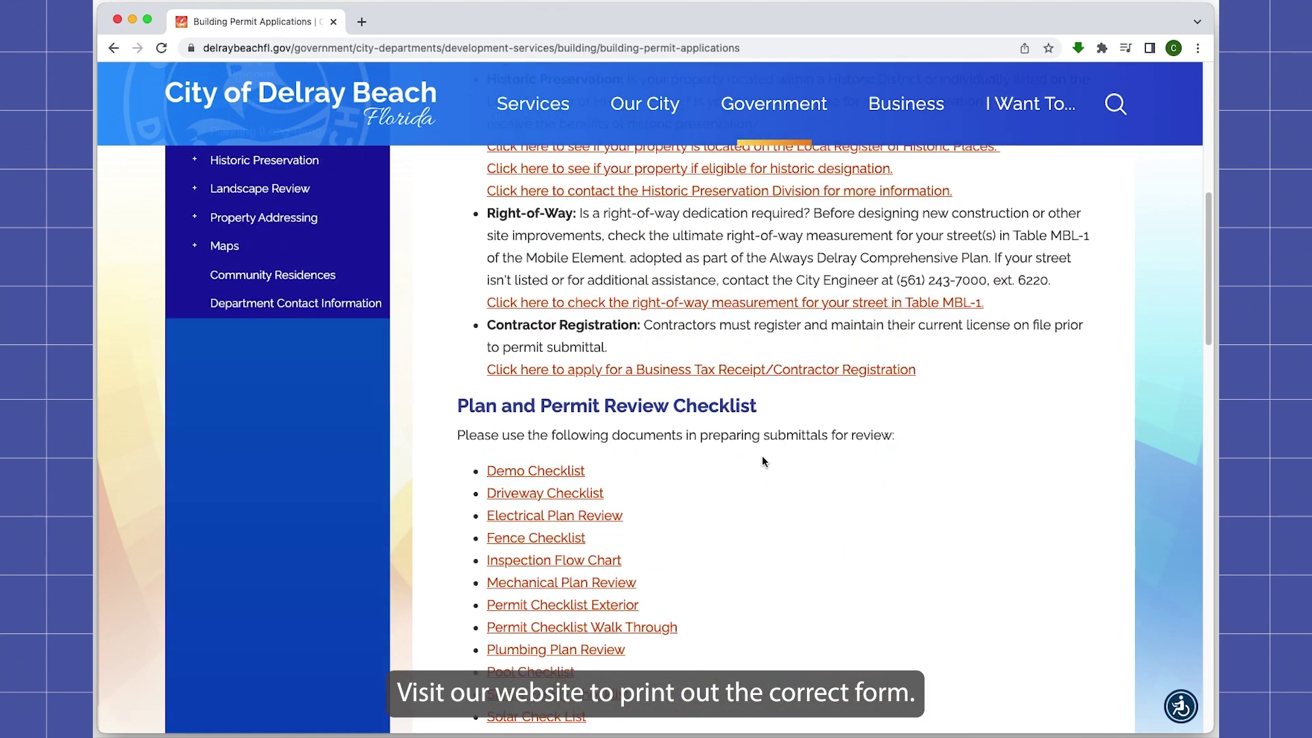
left_click(554, 350)
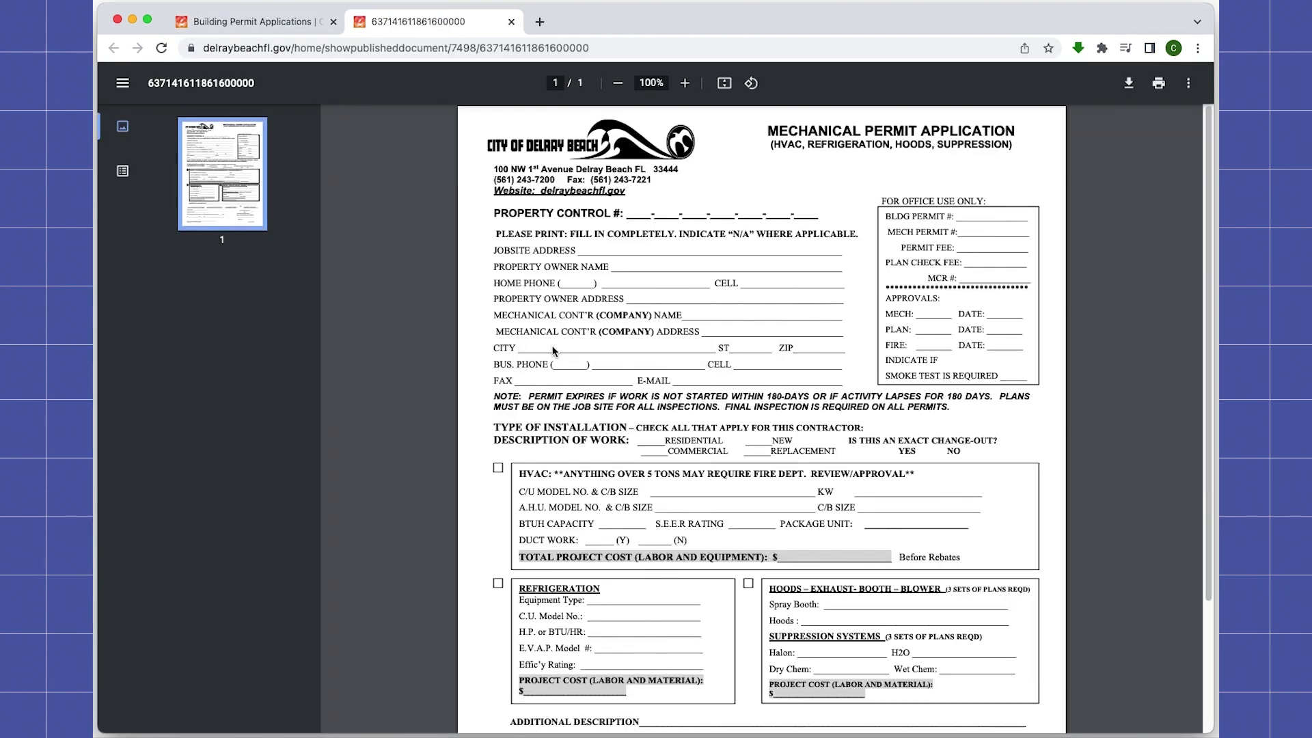
Step: Close the application PDF and return to the ePlans guide's Required Documents table
left_click(511, 23)
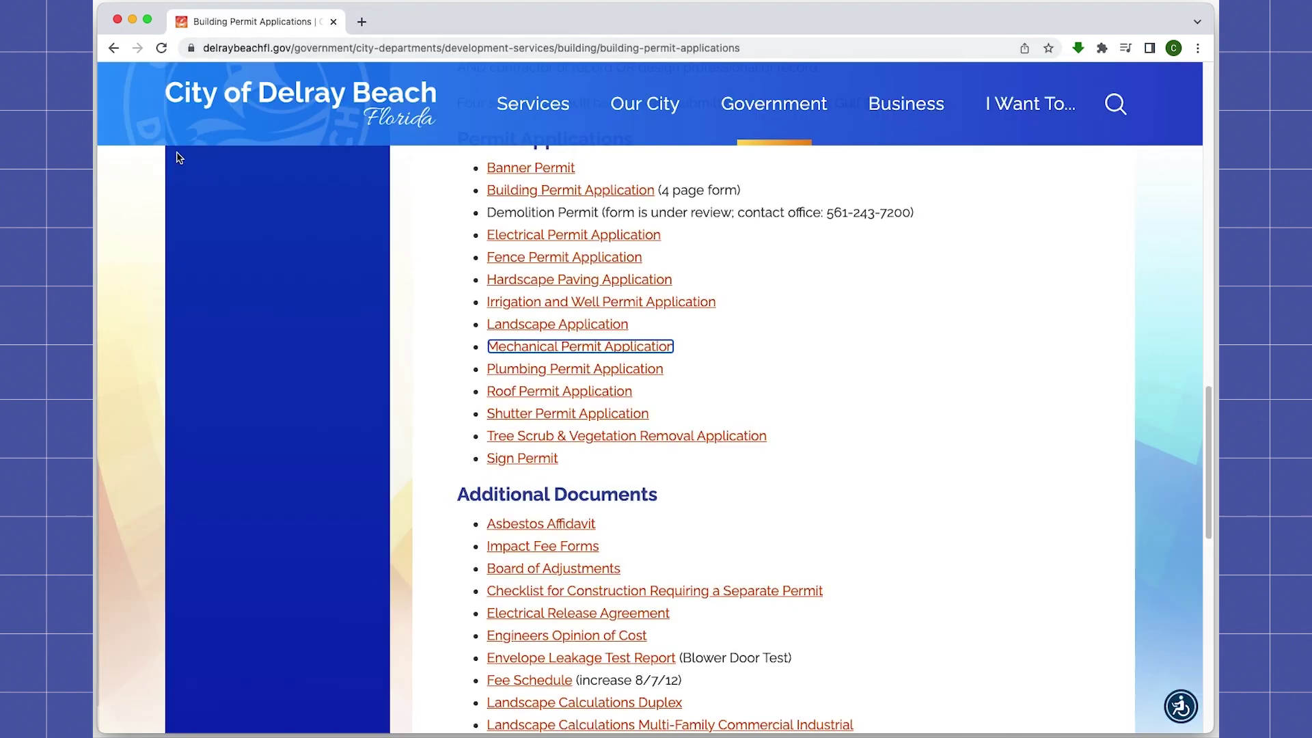
scroll(656, 411, "up", 2)
left_click(113, 48)
scroll(838, 371, "down", 5)
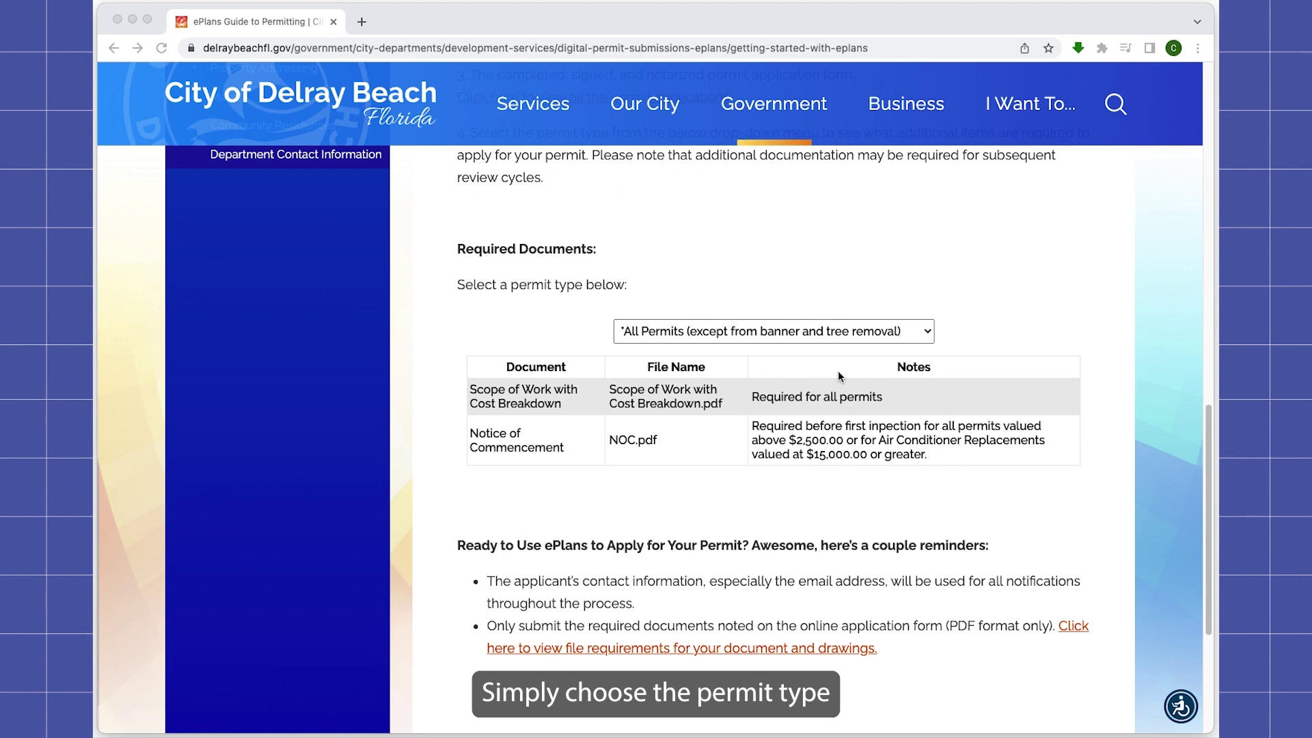
Step: Choose Generator as the permit type and scroll through its required documents
left_click(927, 340)
left_click(927, 339)
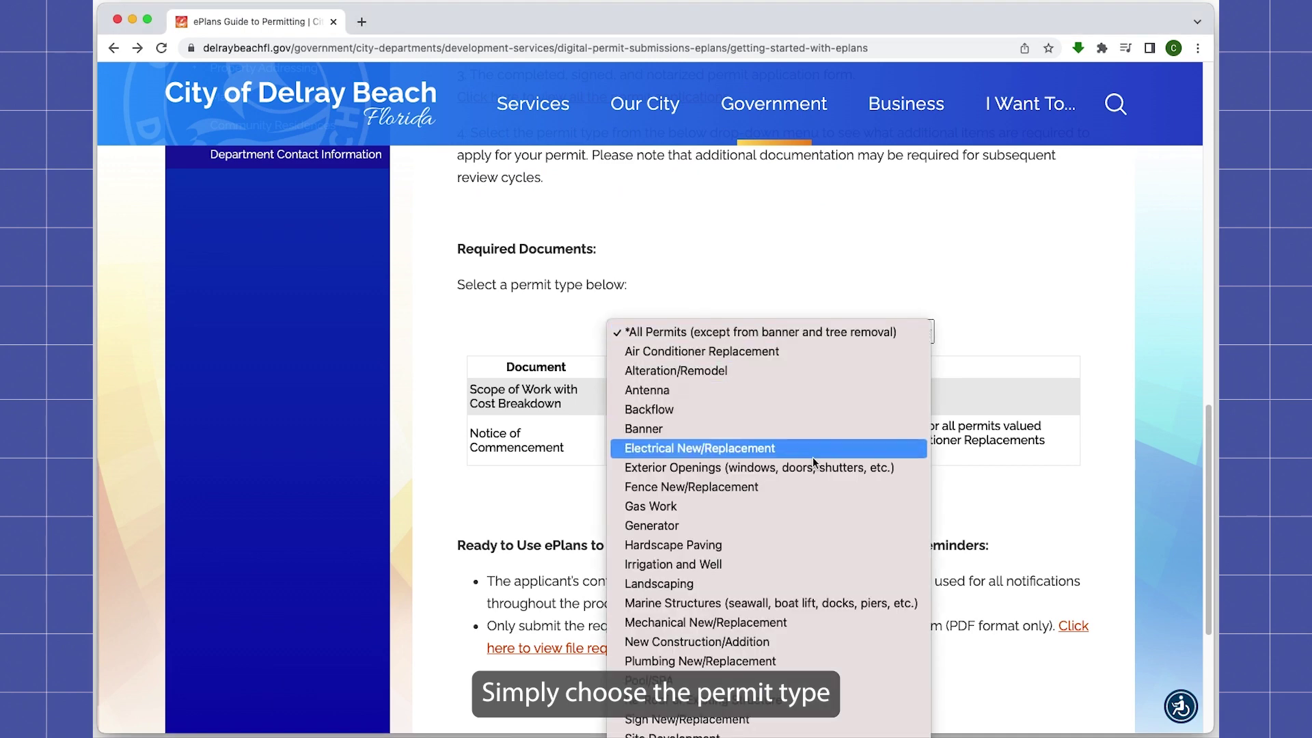
left_click(730, 526)
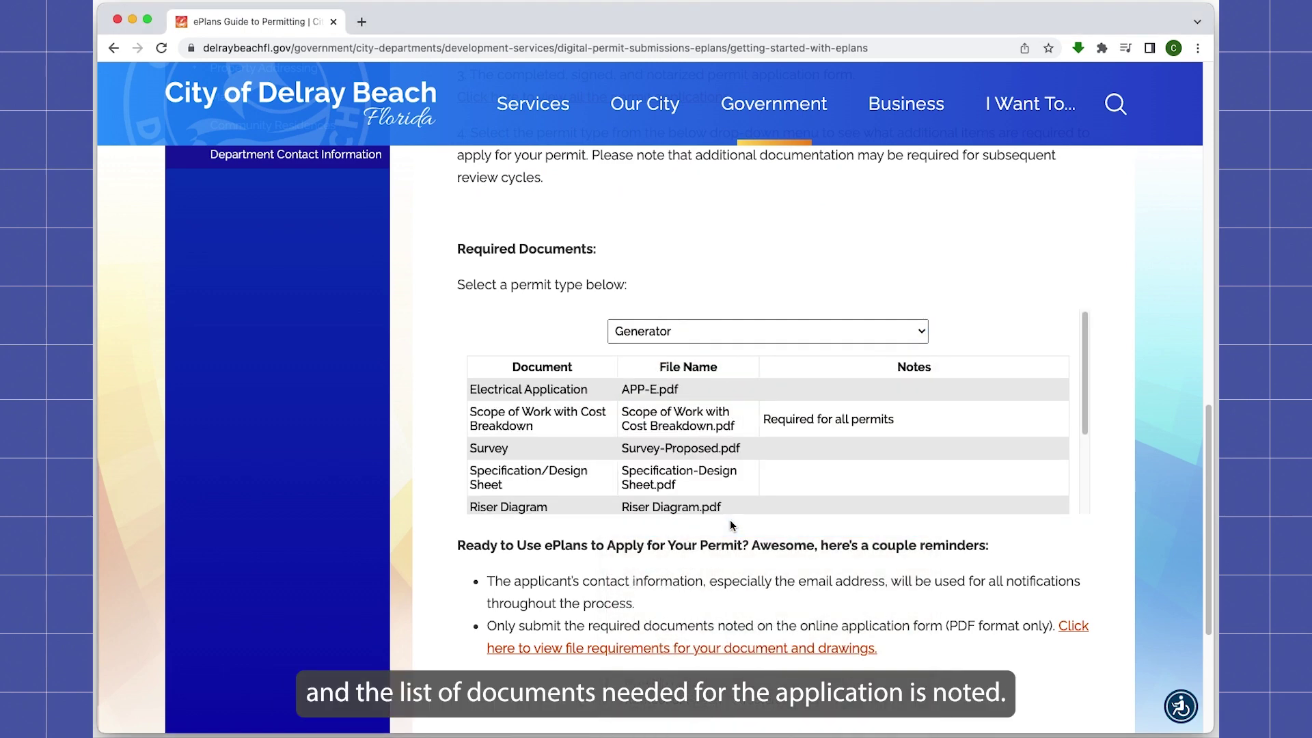
left_click_drag(1086, 357, 1089, 446)
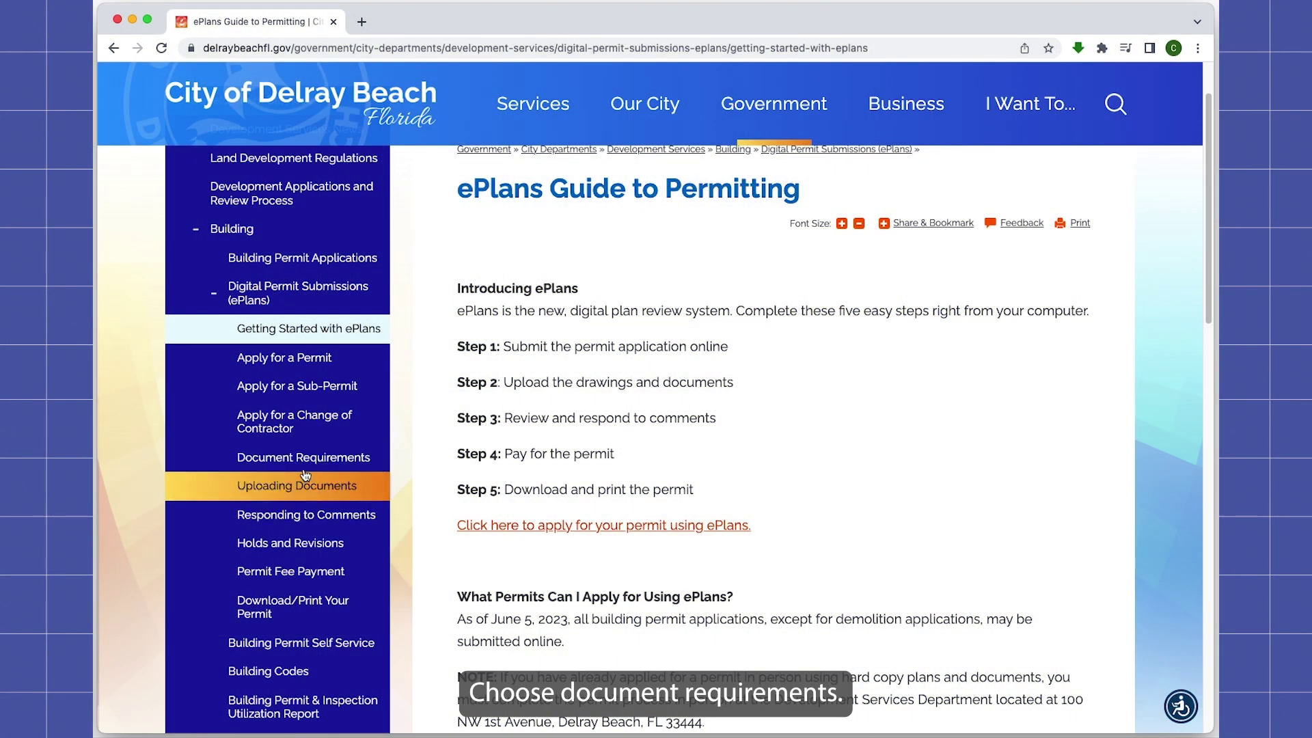
Step: Scroll the file-naming table to Application-Roof/Re-roof and highlight its file name APP-R.pdf
left_click(303, 469)
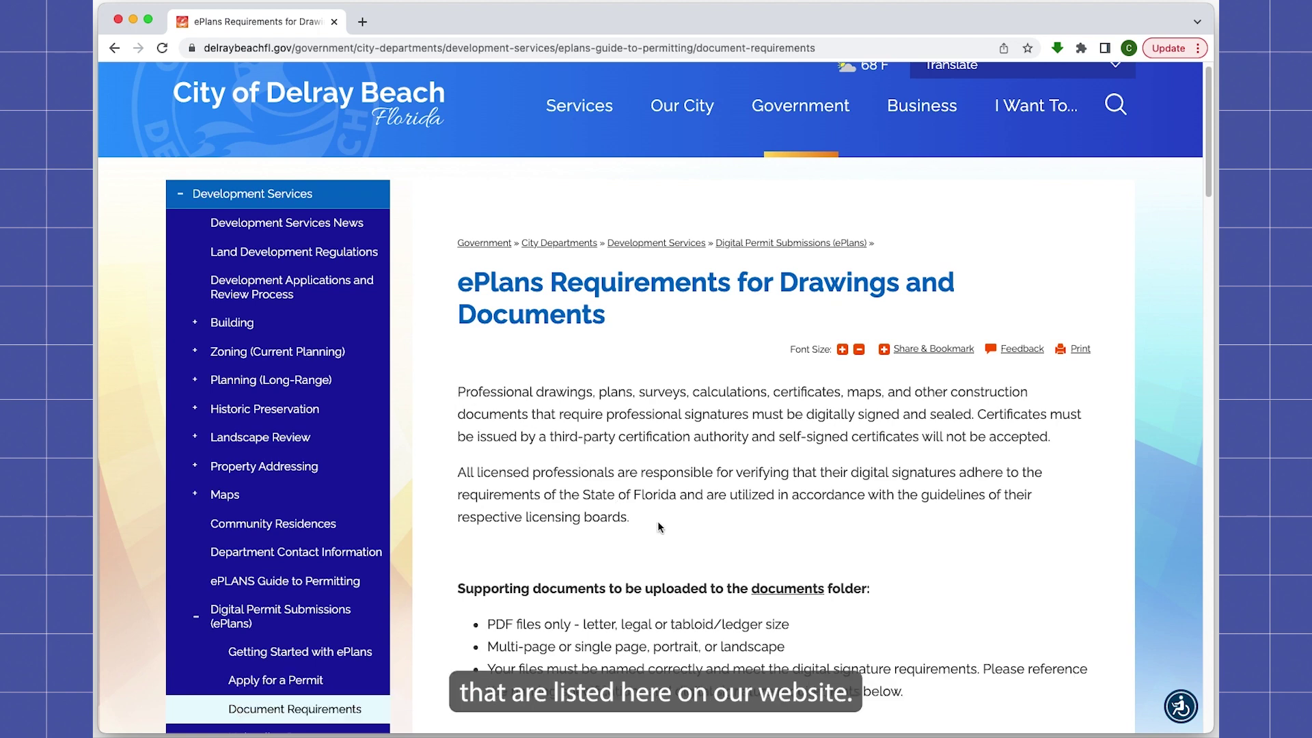
scroll(658, 523, "down", 5)
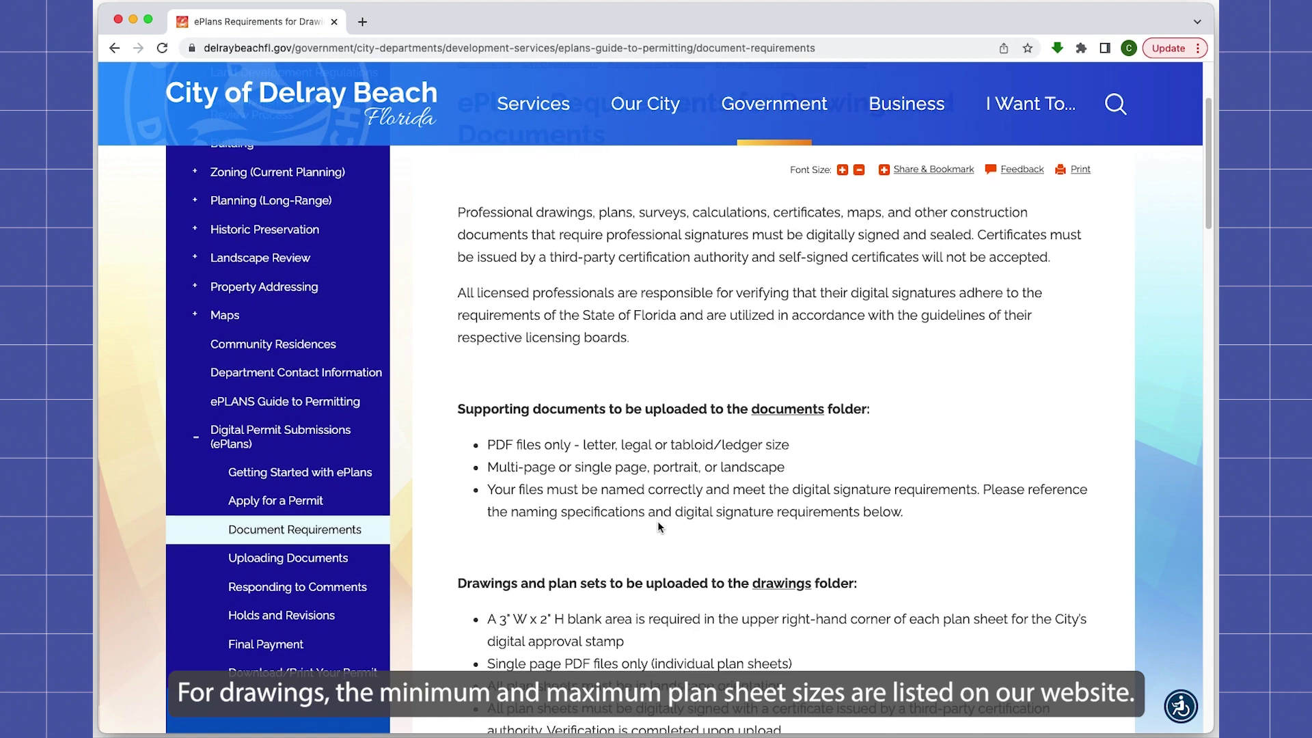
scroll(658, 524, "down", 3)
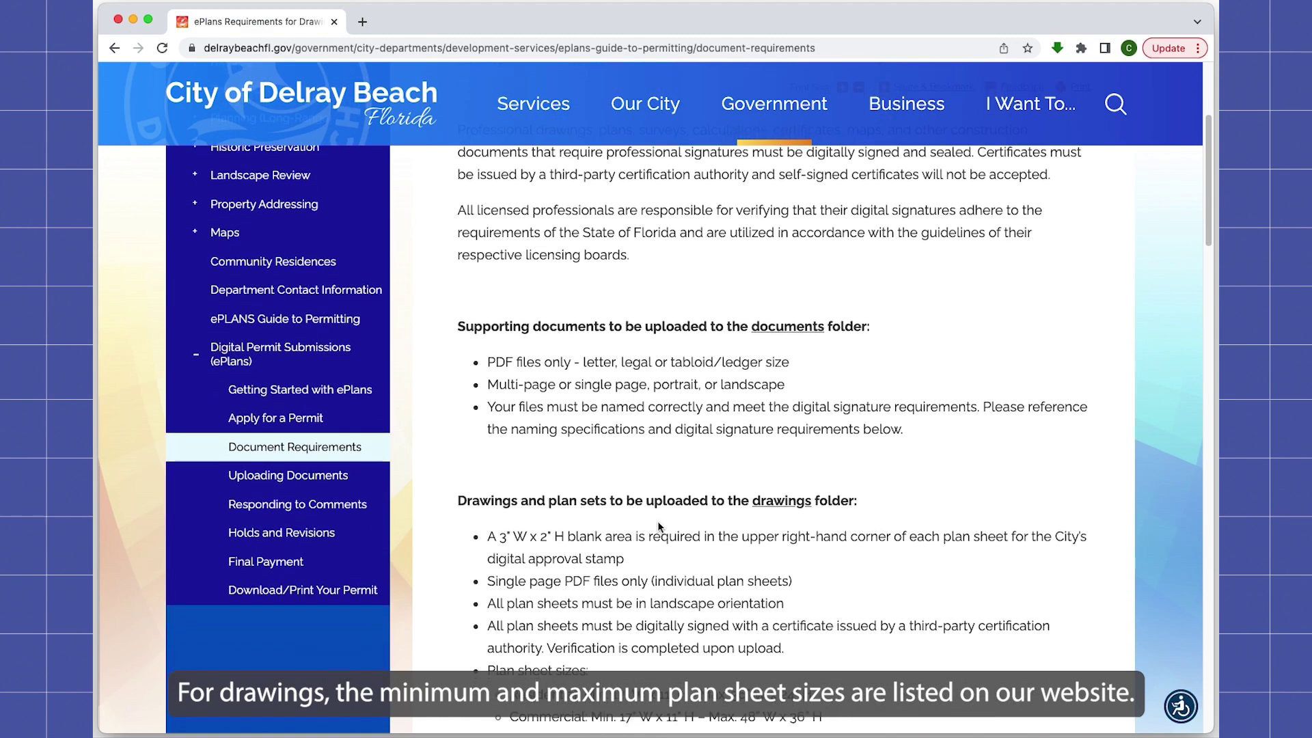
scroll(657, 524, "down", 4)
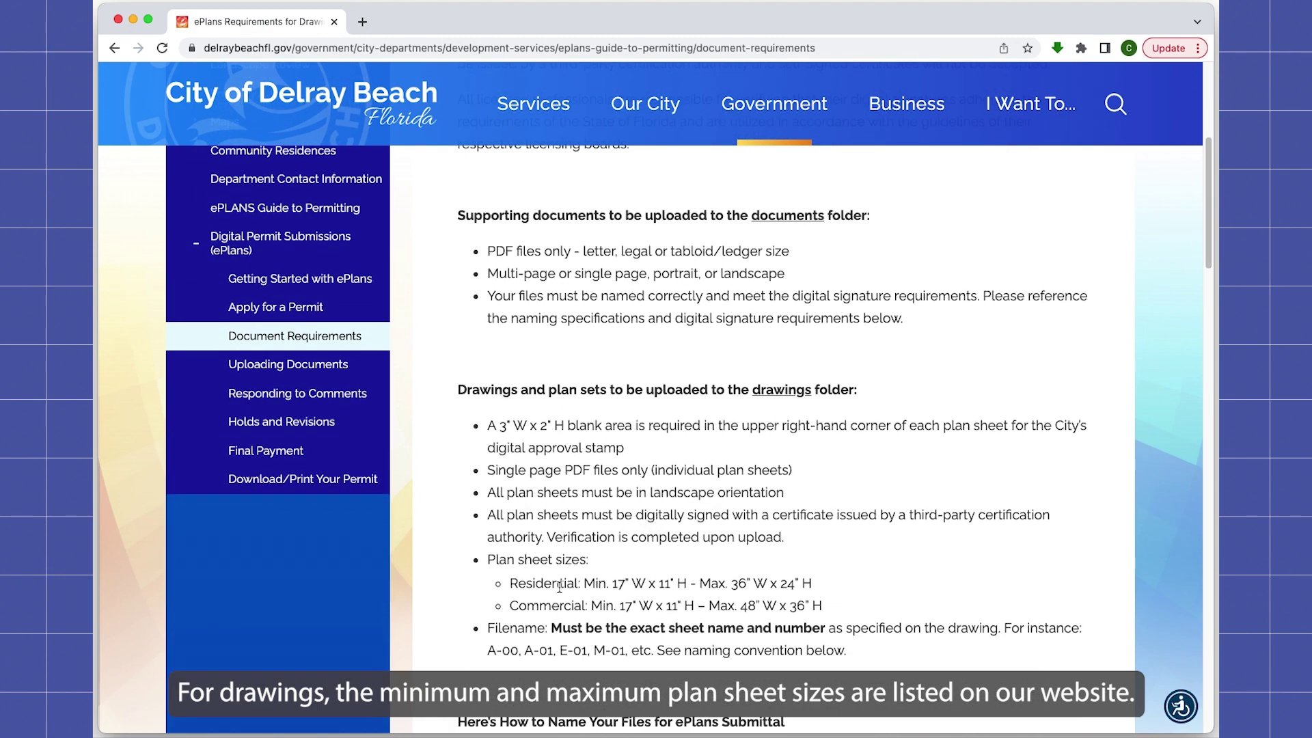
scroll(1110, 415, "down", 2)
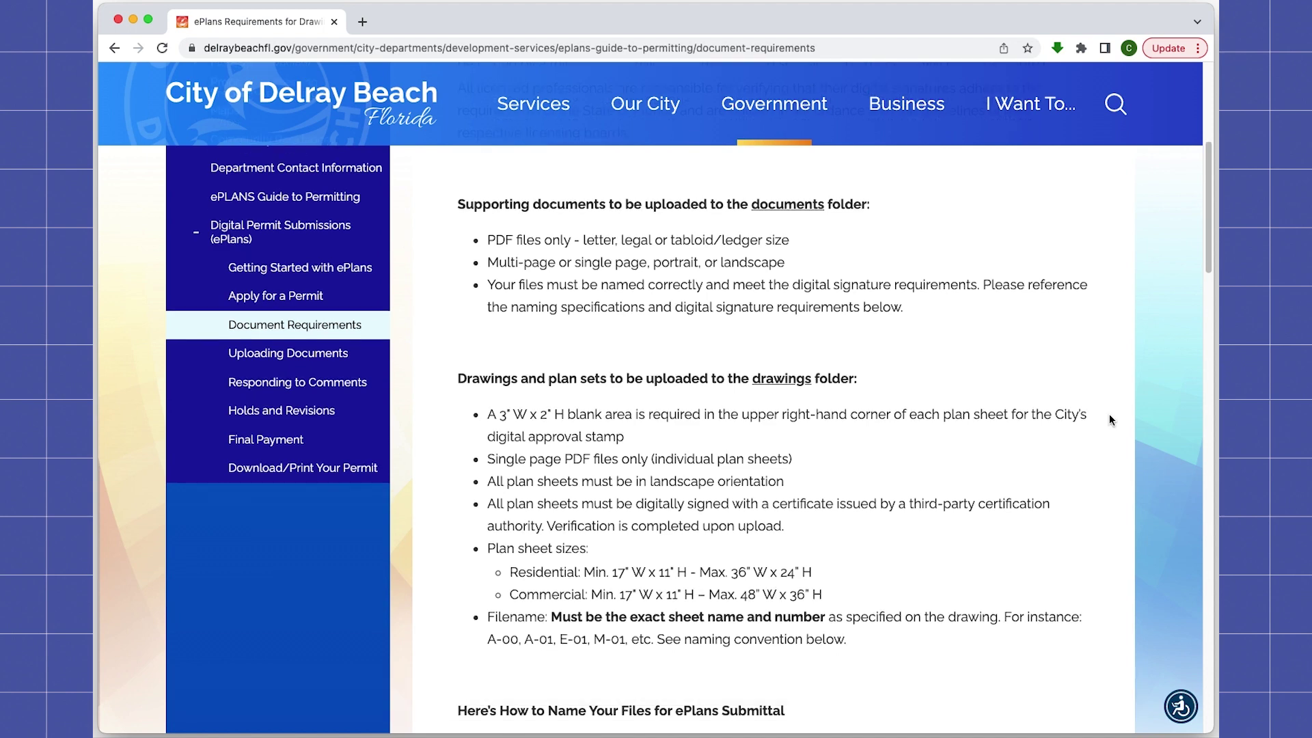
scroll(1110, 415, "down", 10)
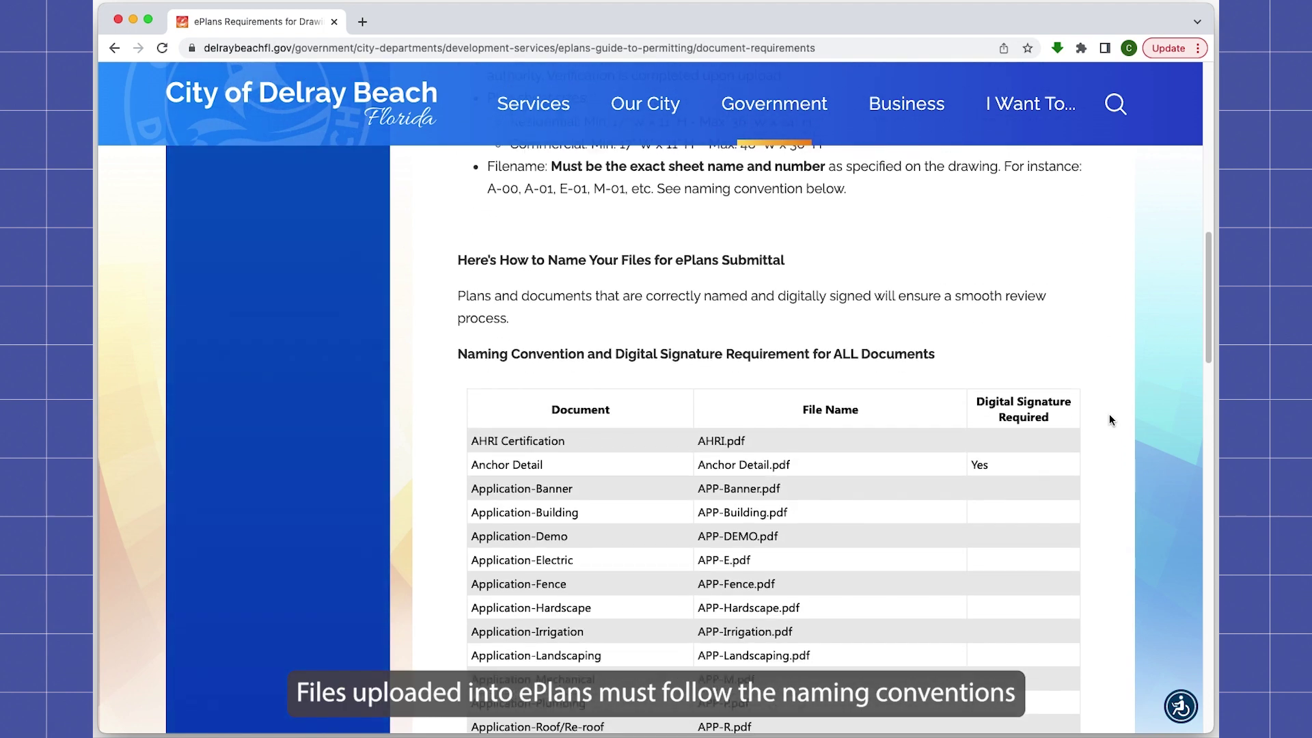
scroll(1109, 420, "down", 2)
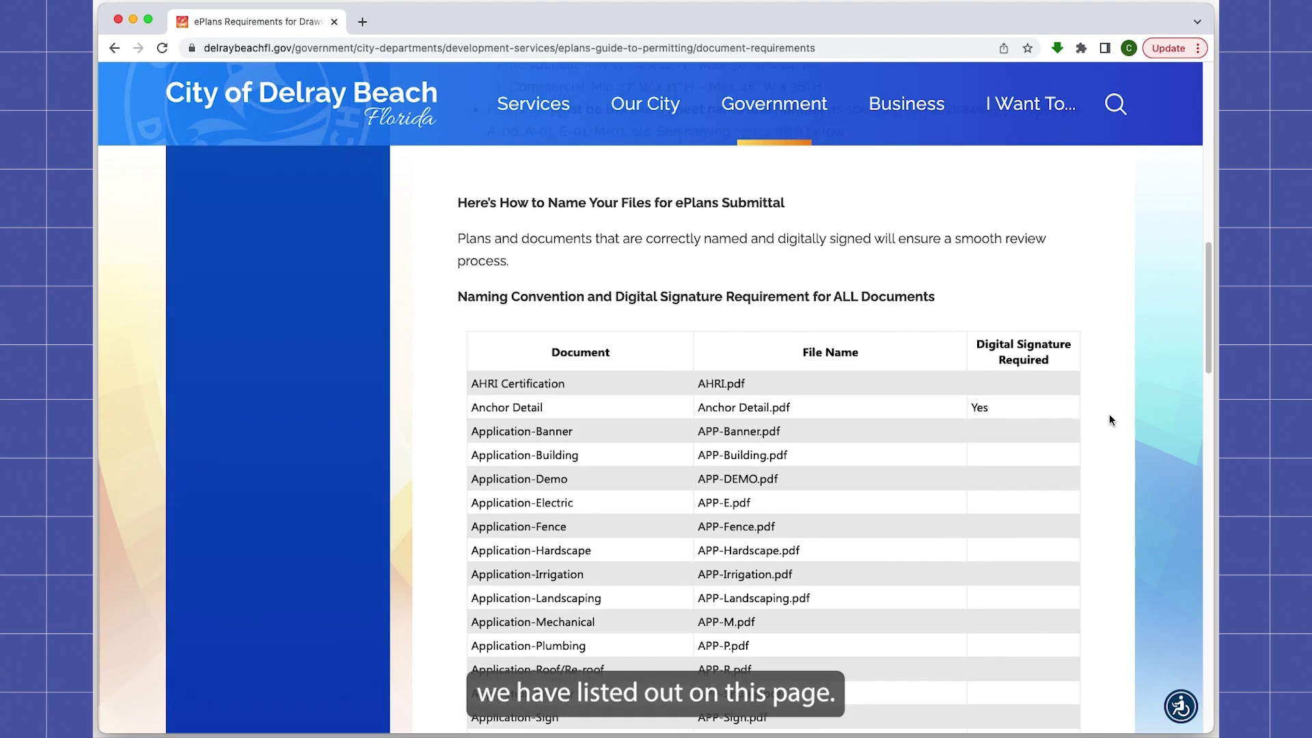
scroll(1109, 414, "down", 1)
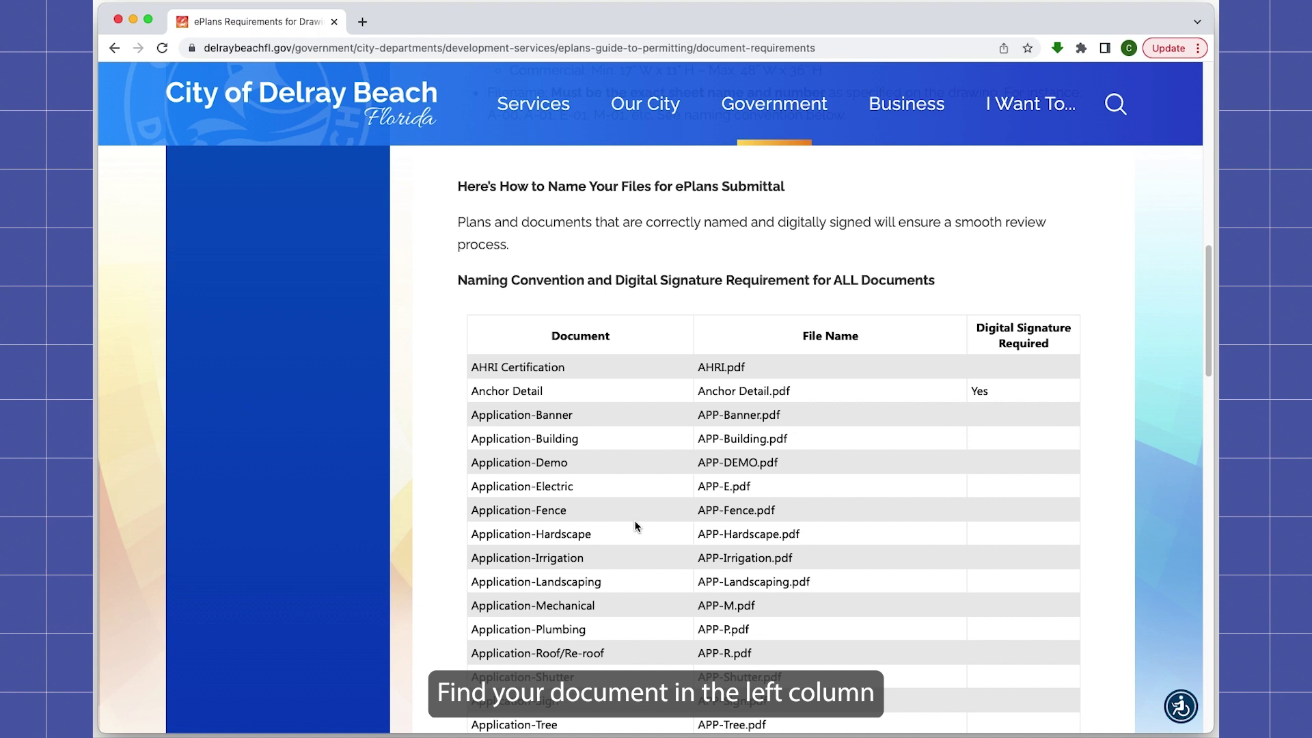
scroll(614, 519, "down", 3)
left_click_drag(470, 607, 615, 608)
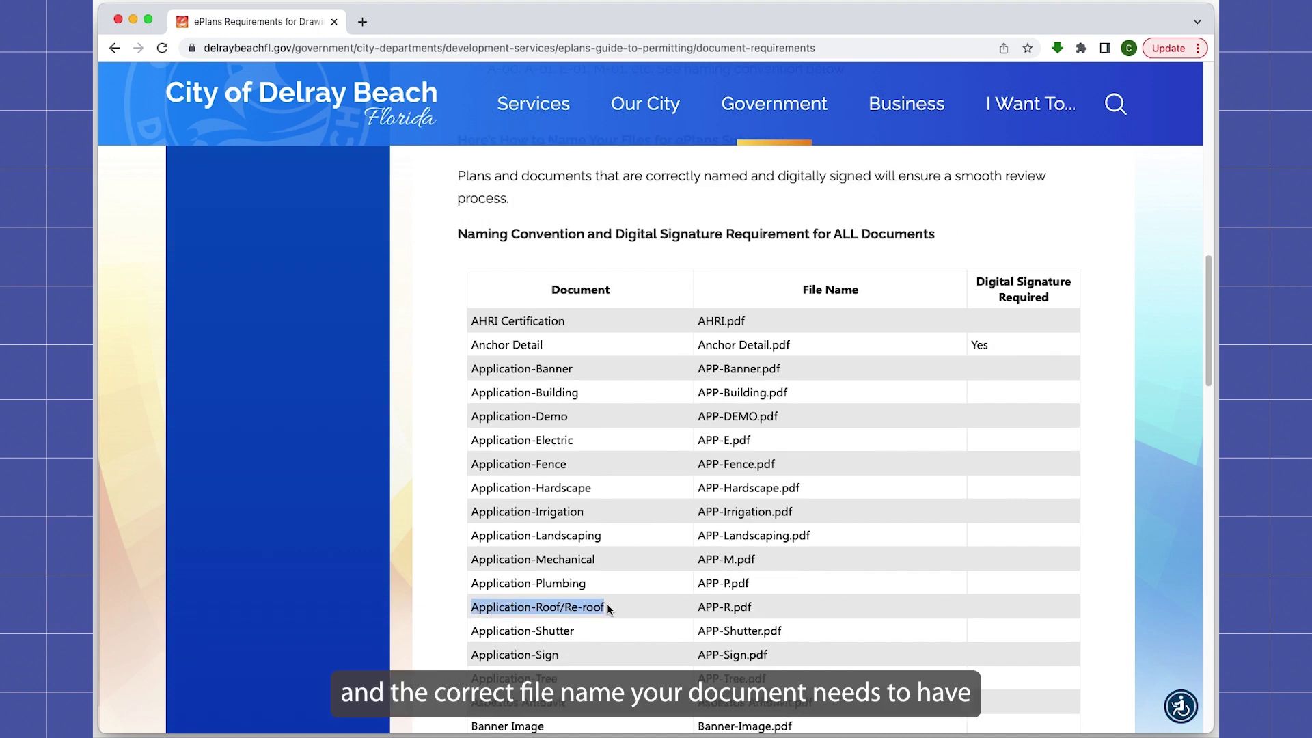
left_click_drag(697, 607, 761, 608)
Step: Rename Application-Roof/Re-Roof.pdf in the Delray Files folder to APP-R.pdf
key("super+Tab")
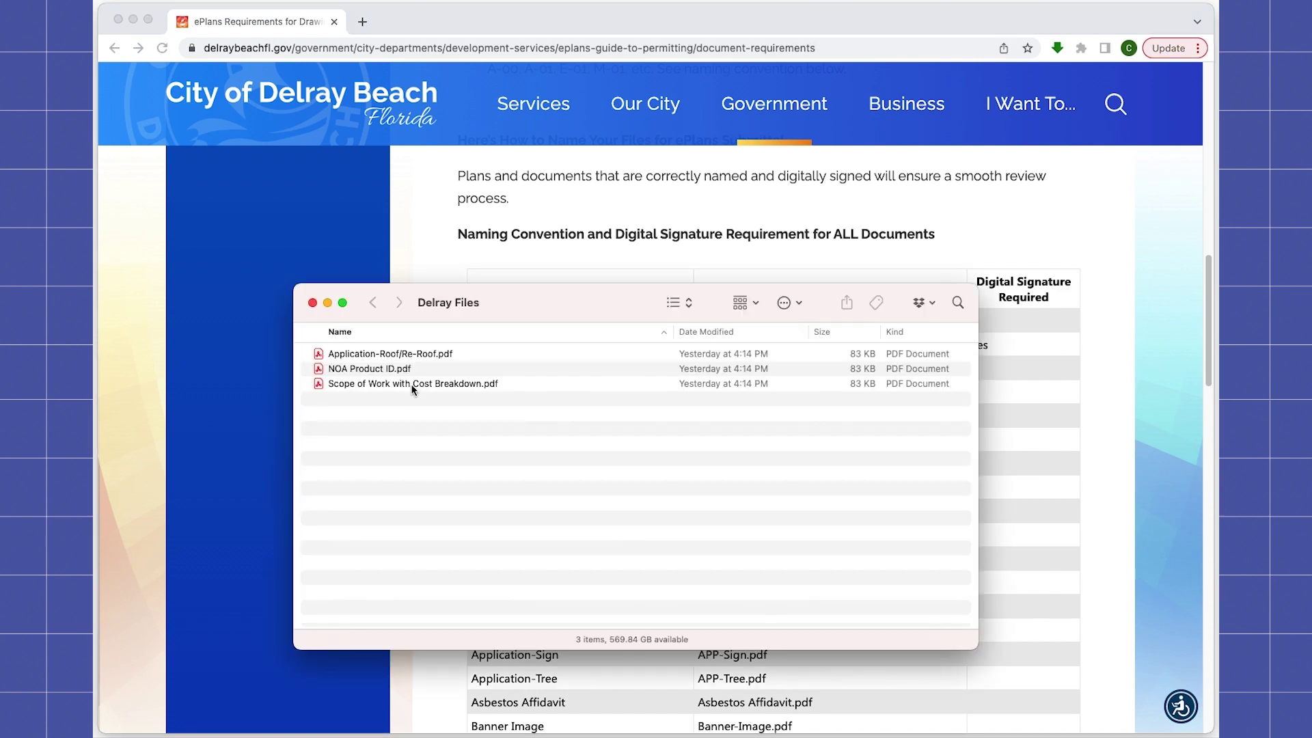
right_click(398, 353)
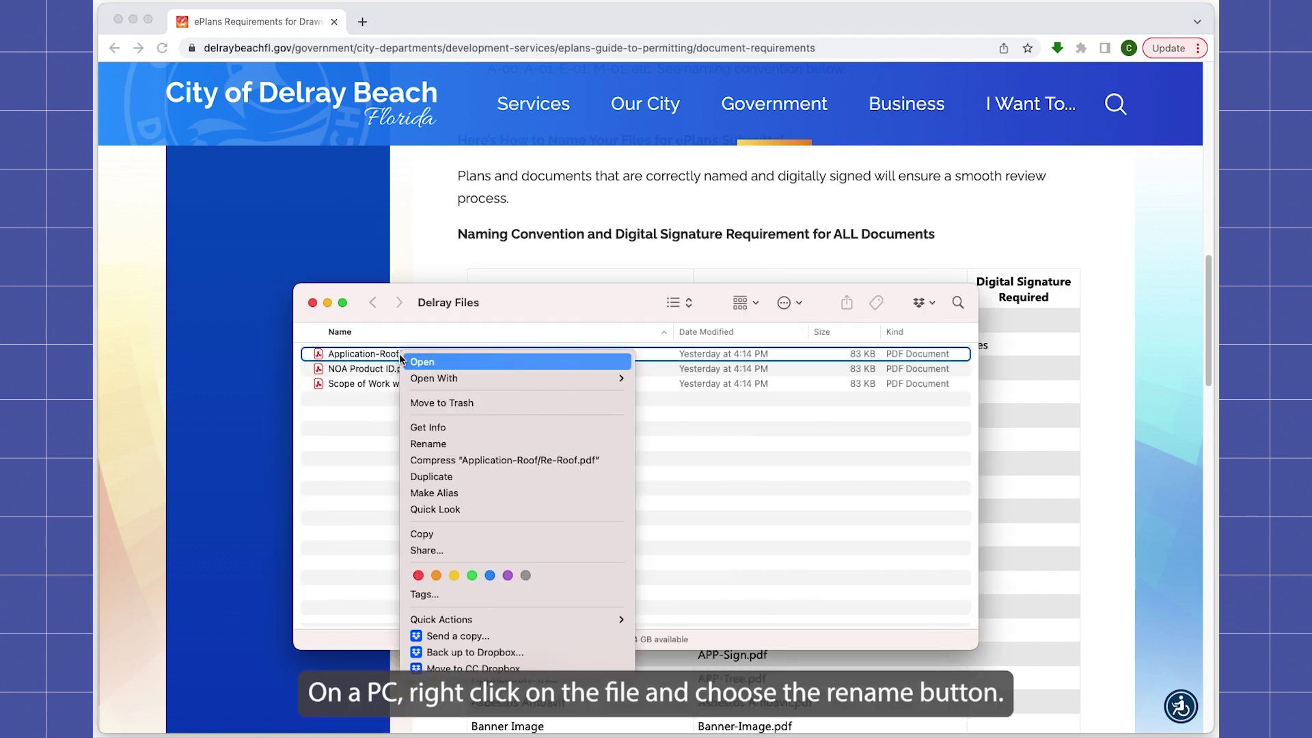
left_click(431, 444)
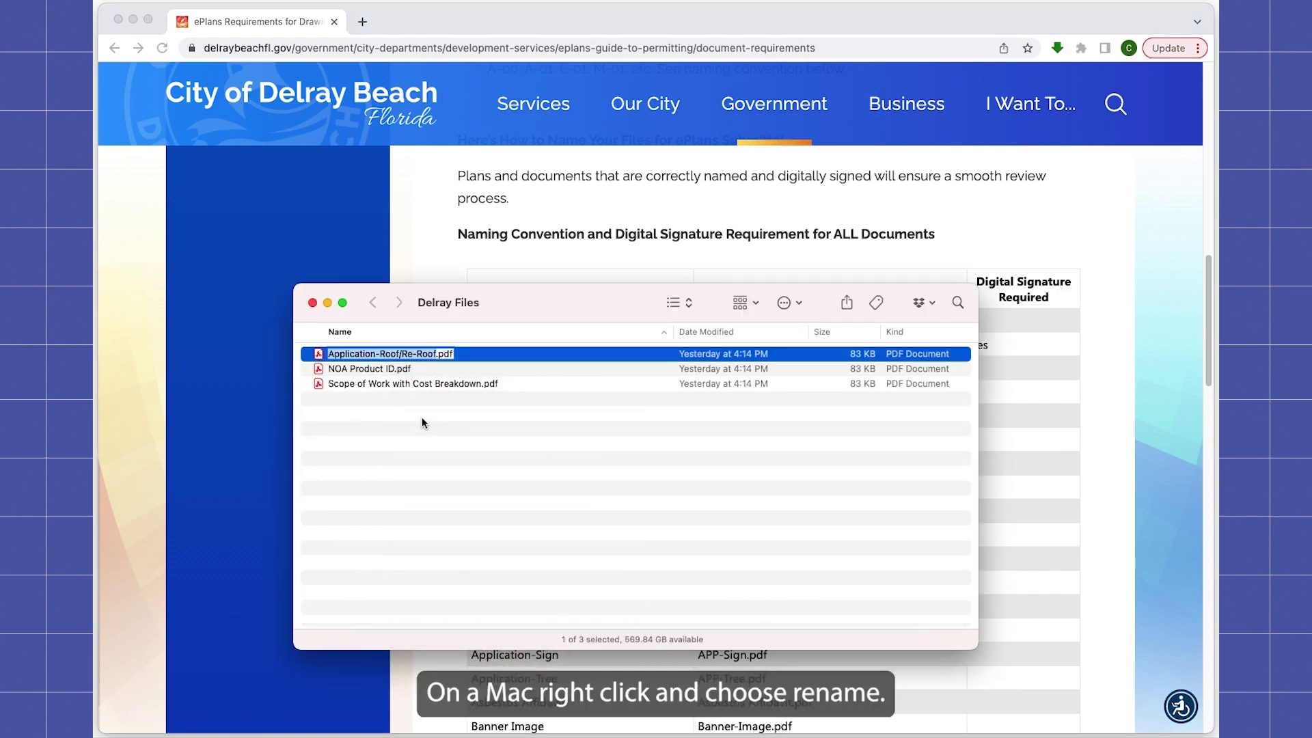
type("APP-R")
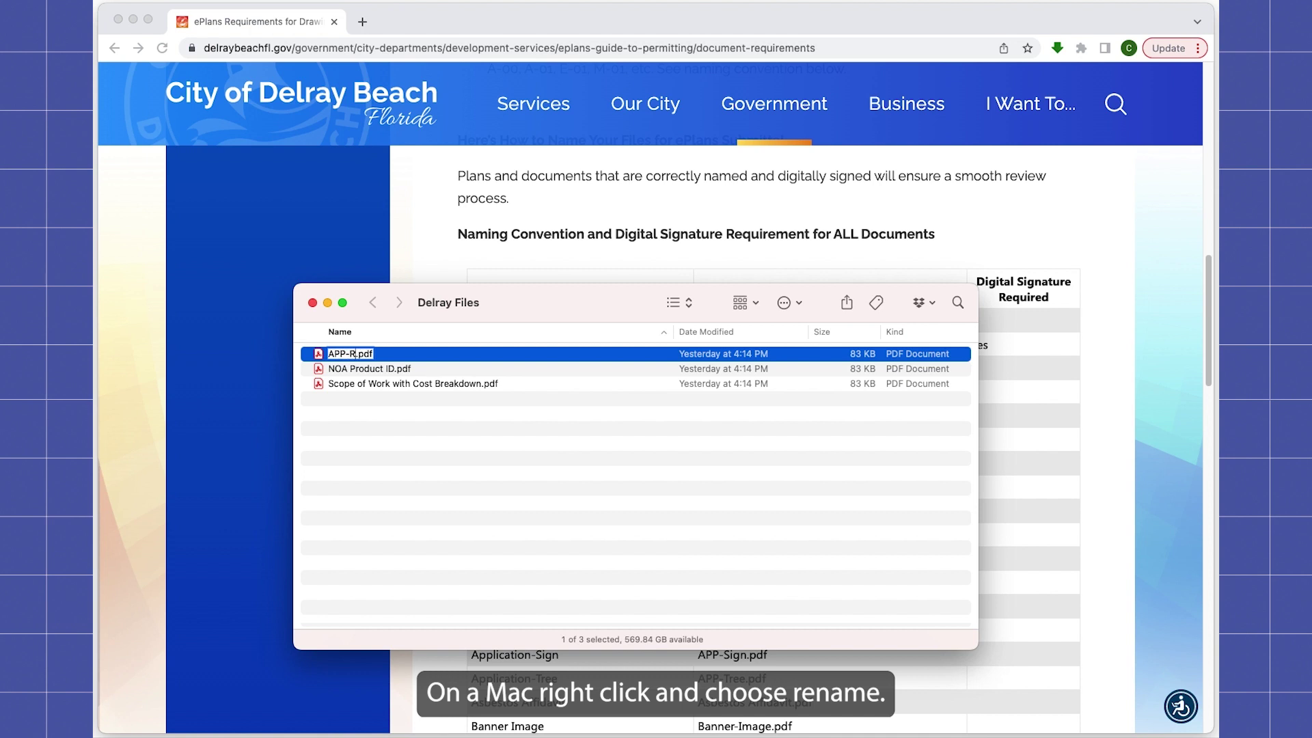
key("Return")
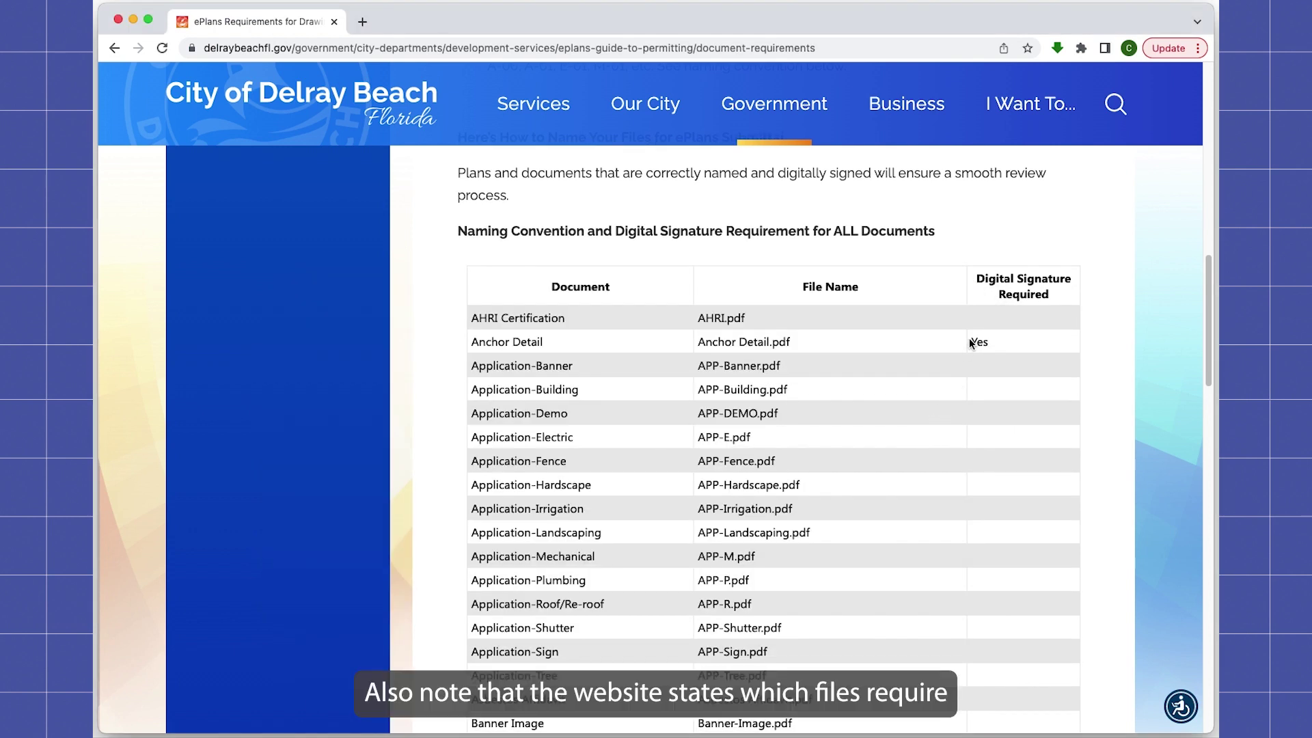
Step: Note that Anchor Detail requires a digital signature, then return to Getting Started with ePlans
left_click_drag(971, 342, 993, 345)
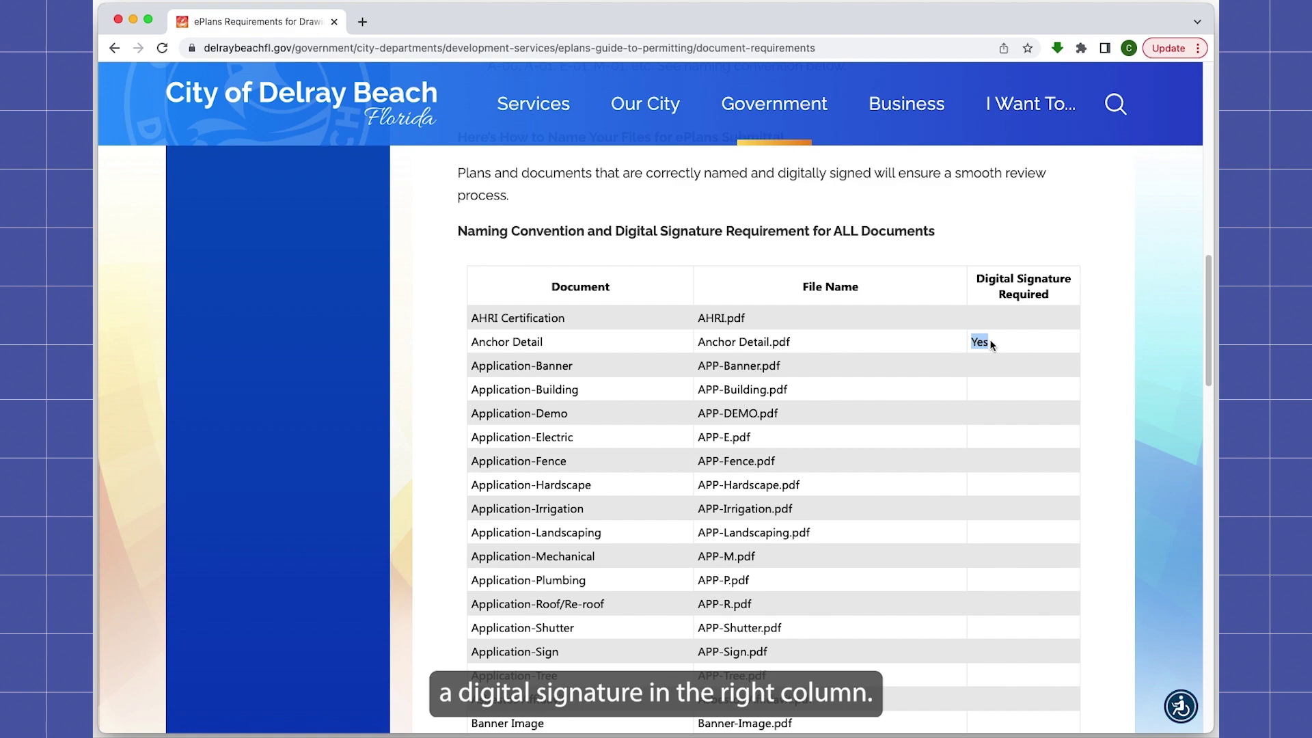
scroll(992, 345, "up", 20)
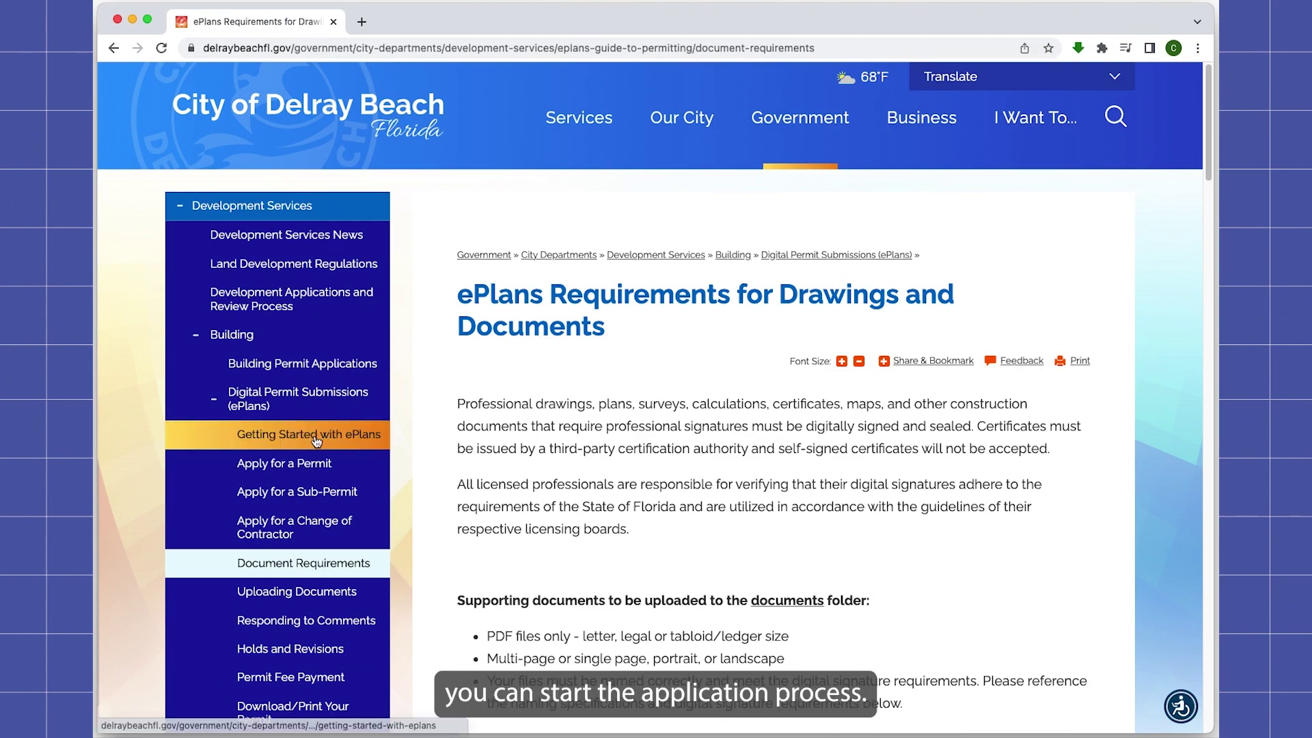
left_click(318, 438)
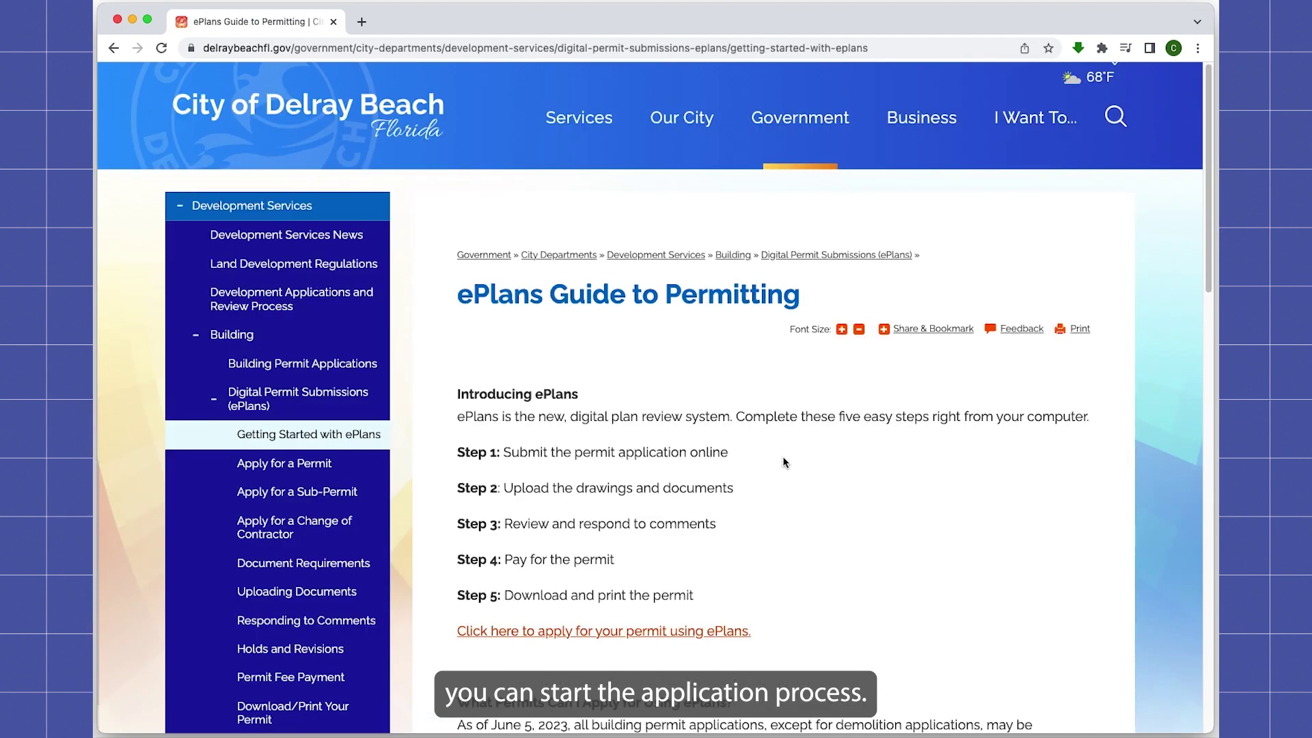
Step: Start the permit form with Water Heater Replacement as application type and 1,000.00 job cost
left_click(685, 637)
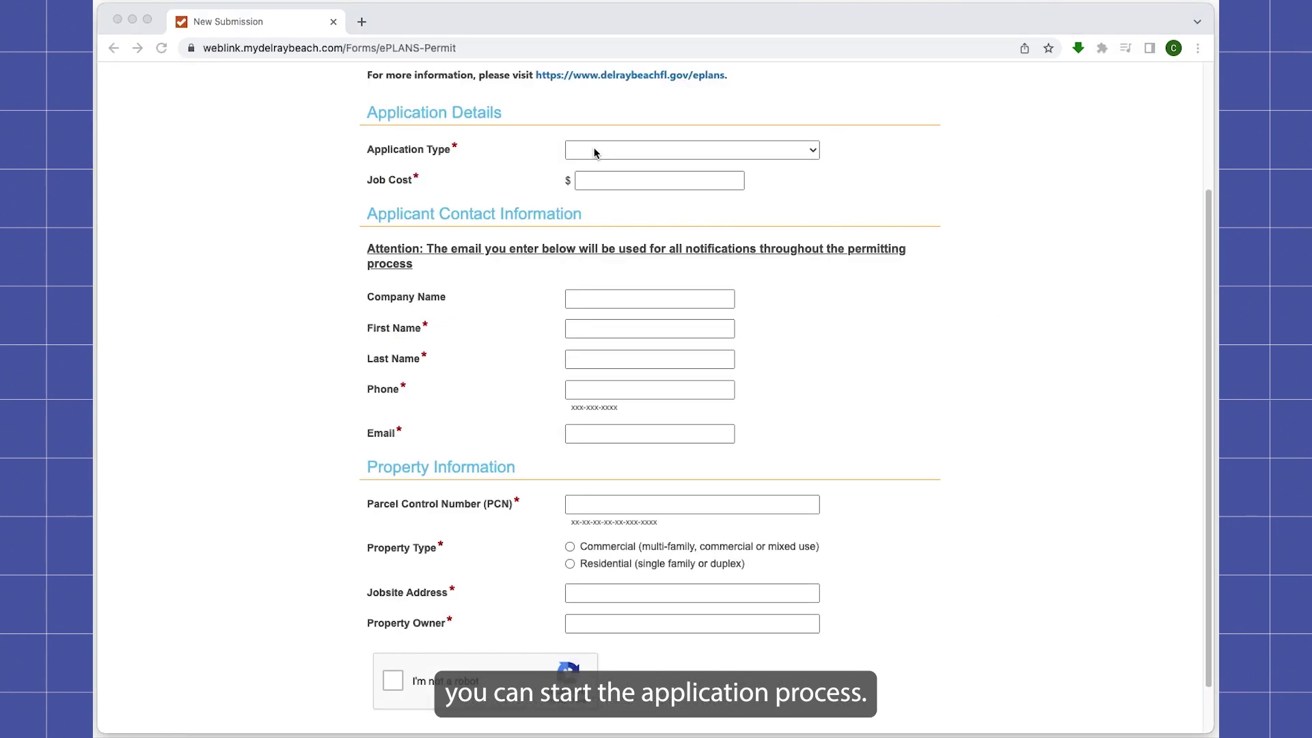
left_click(594, 152)
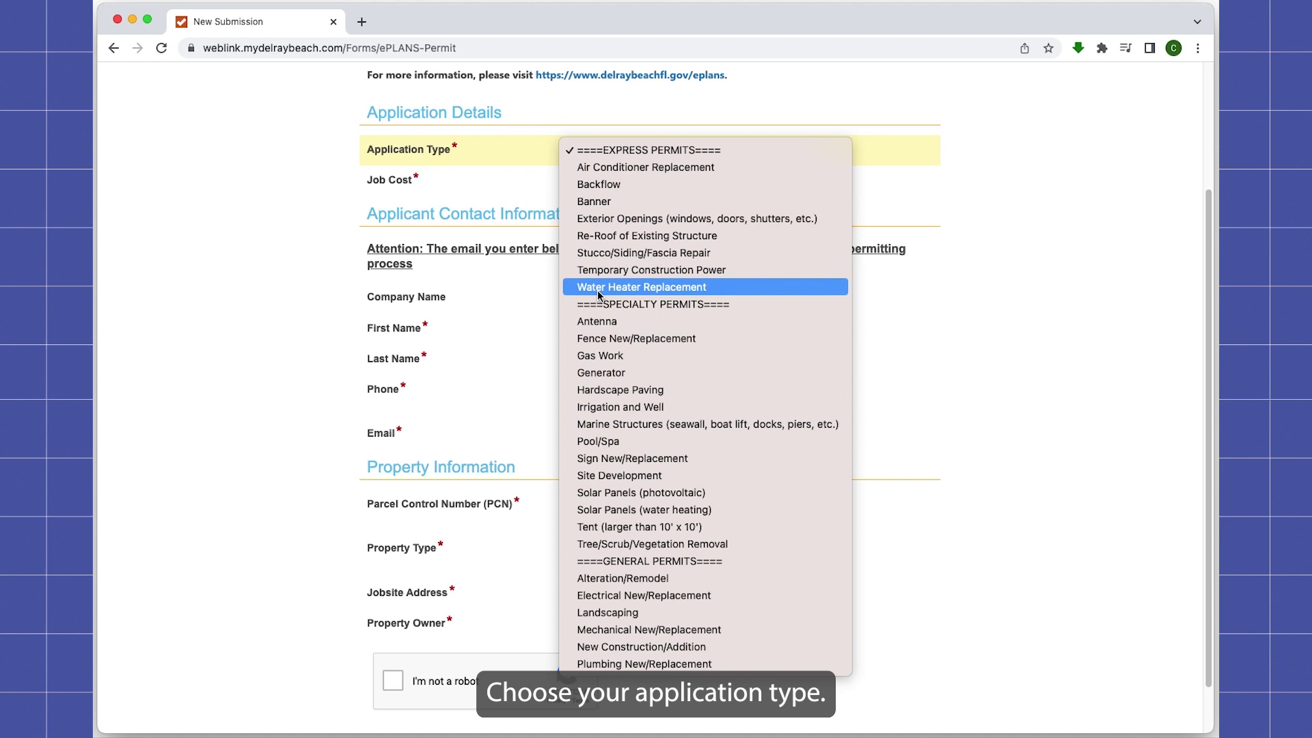
left_click(600, 288)
left_click(596, 180)
type("1,000.00")
Step: Fill in the applicant's first name, last name, phone number and e-mail
key("Tab")
key("Tab")
type("Jill")
key("Tab")
type("Smith")
key("Tab")
type("123-456-7891")
key("Tab")
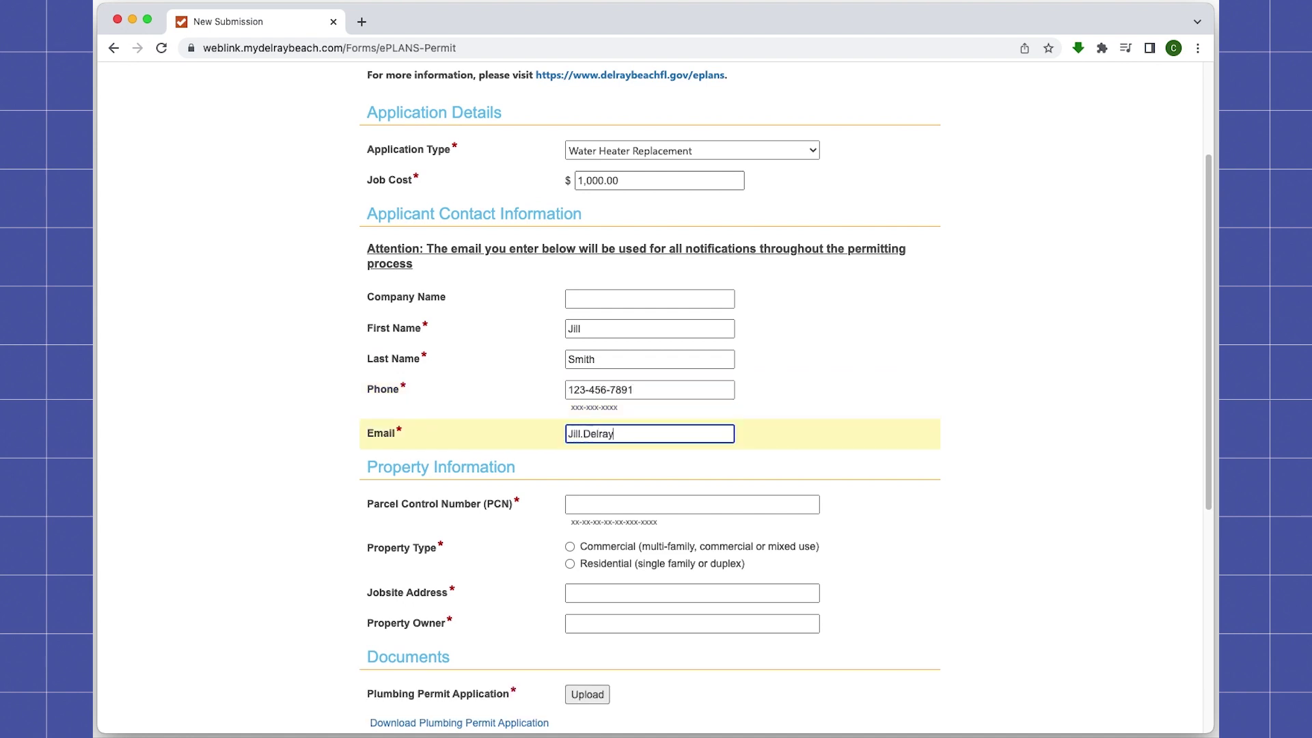
Step: Enter the parcel control number, mark the property Commercial, and add jobsite address and owner
key("Tab")
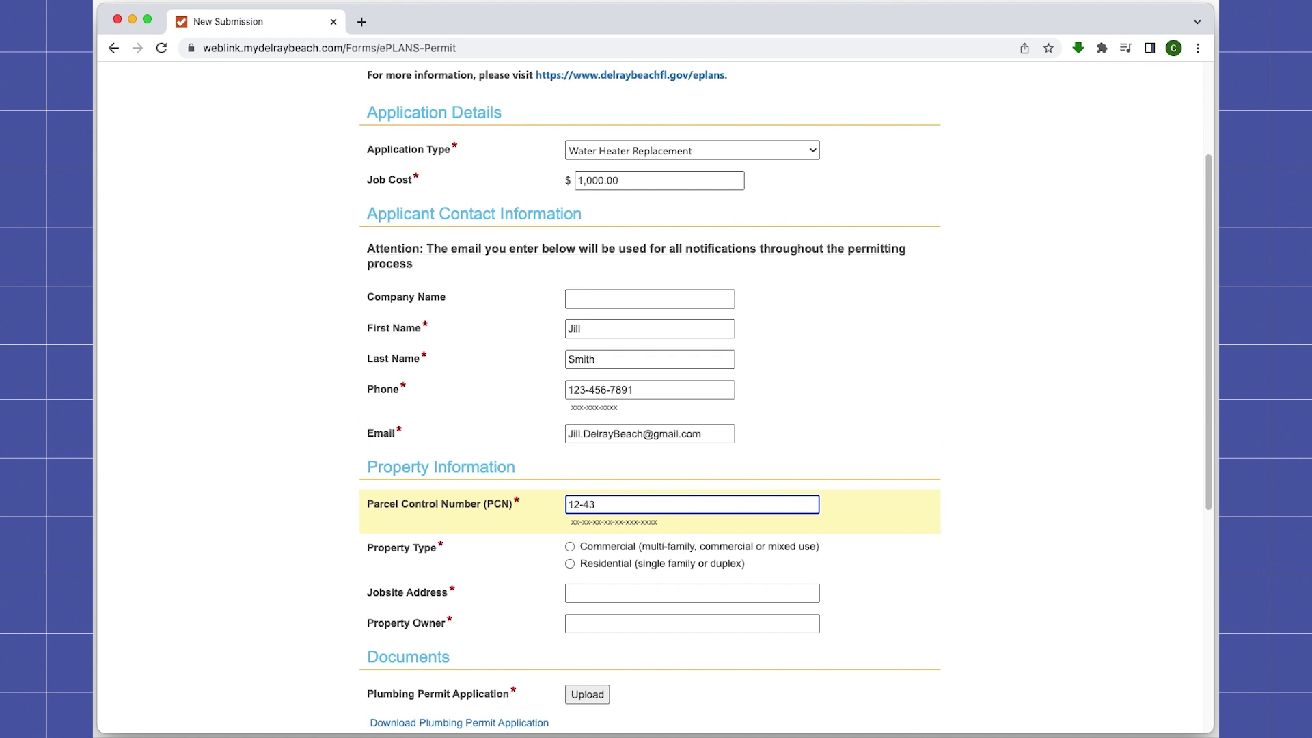
type("12-43-46-16-01-051-0010")
key("Tab")
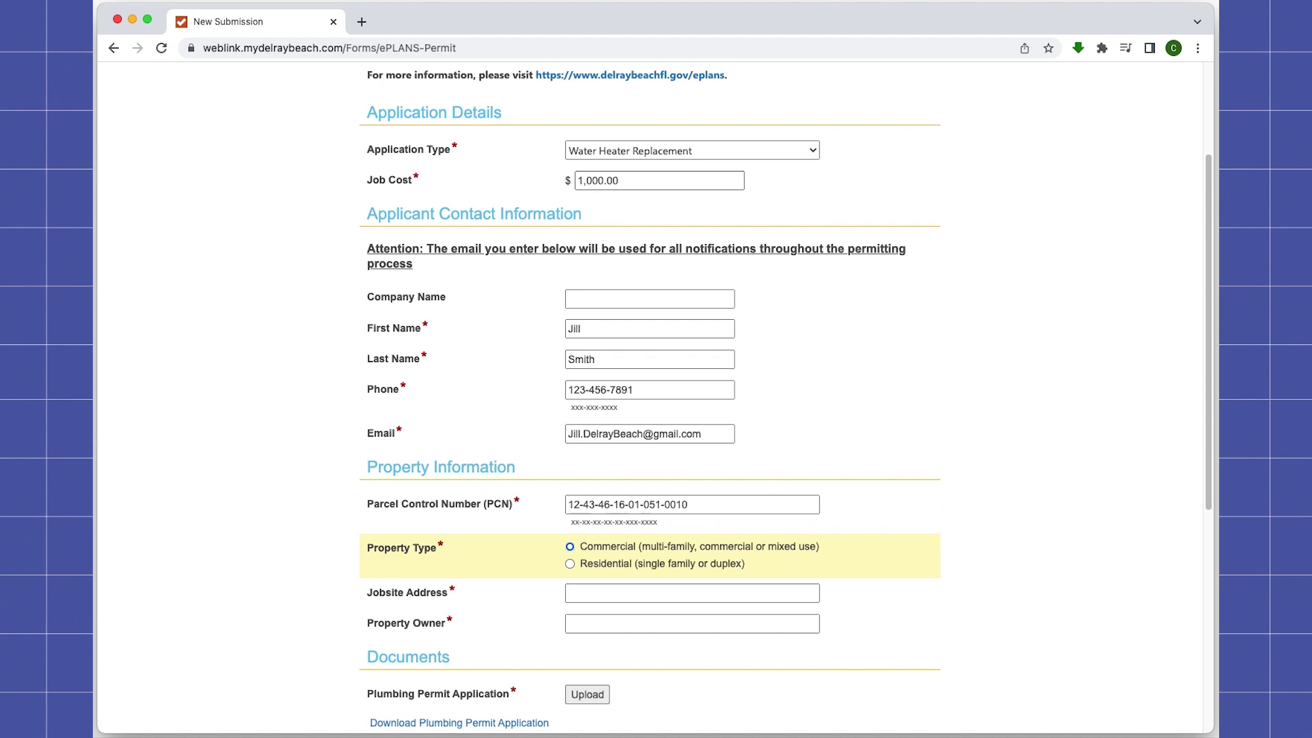
left_click(570, 546)
left_click(581, 594)
type("100 NW 1st Av")
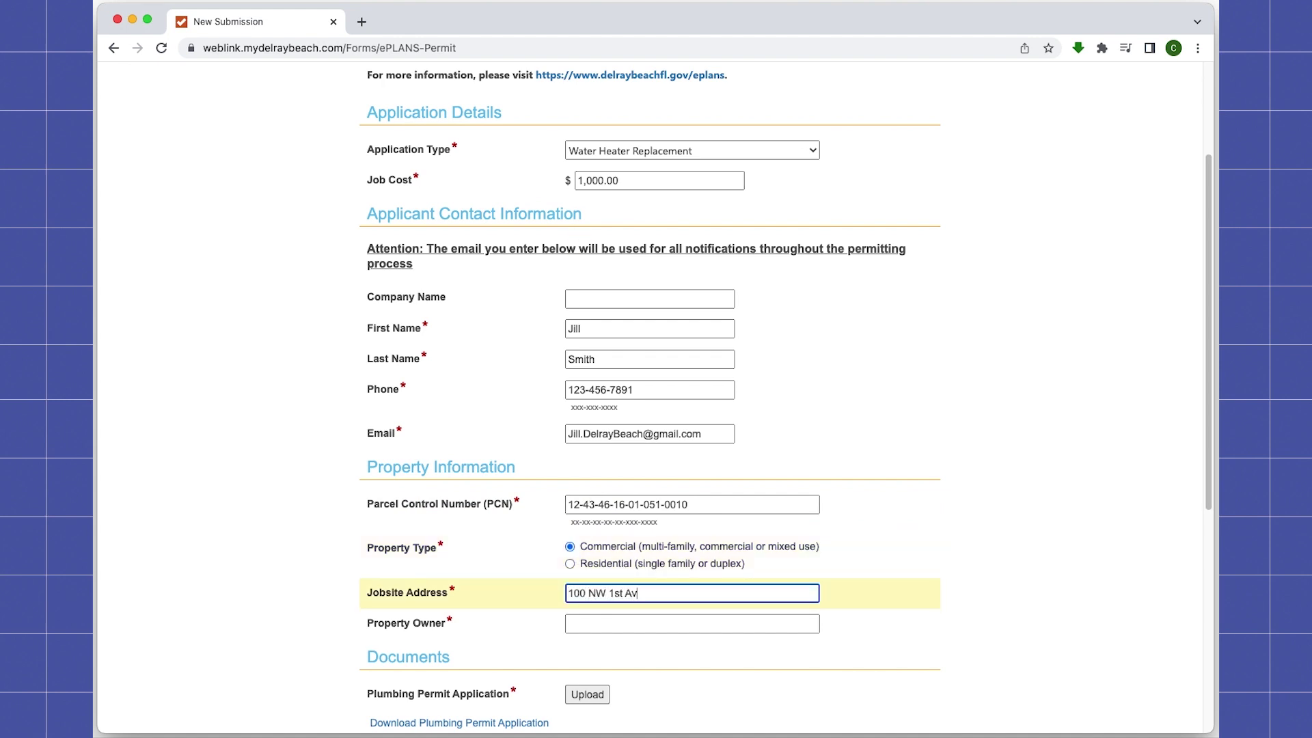
type("e, Delray Beach, FL 33444")
left_click(692, 623)
type("Jill Smith")
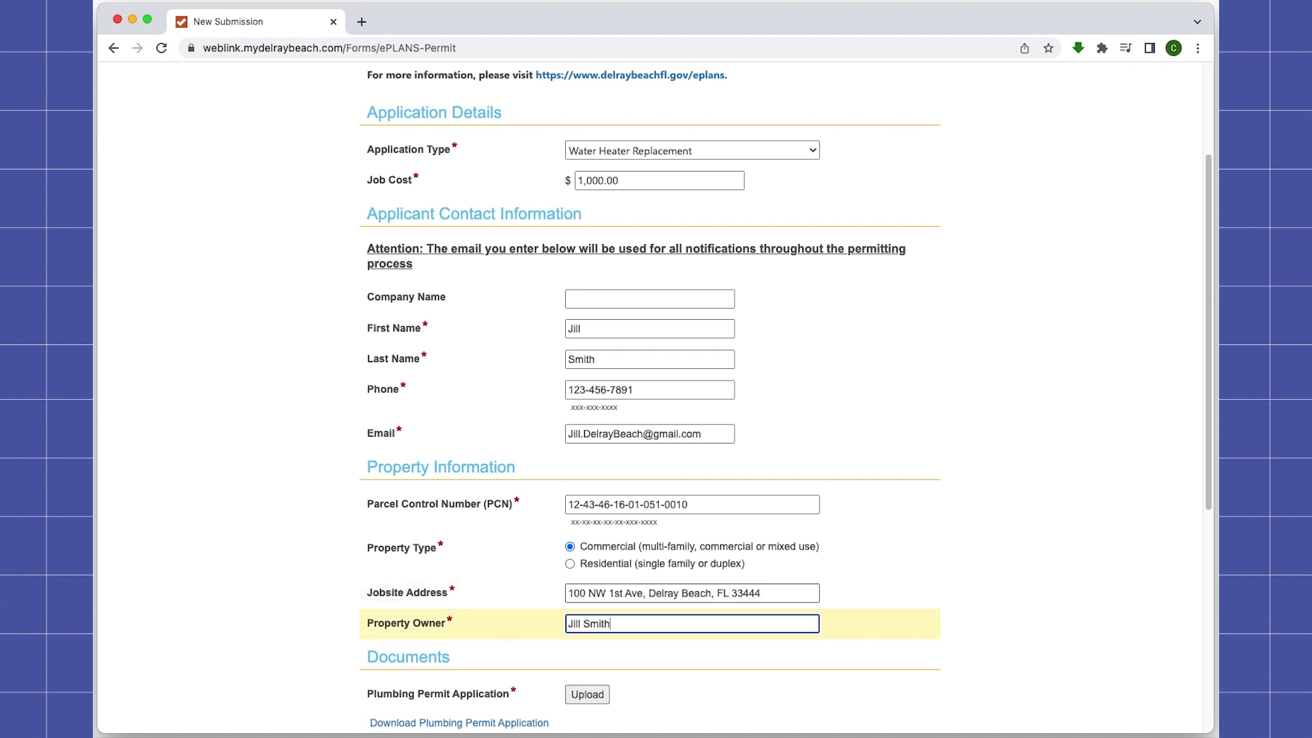
scroll(611, 600, "down", 6)
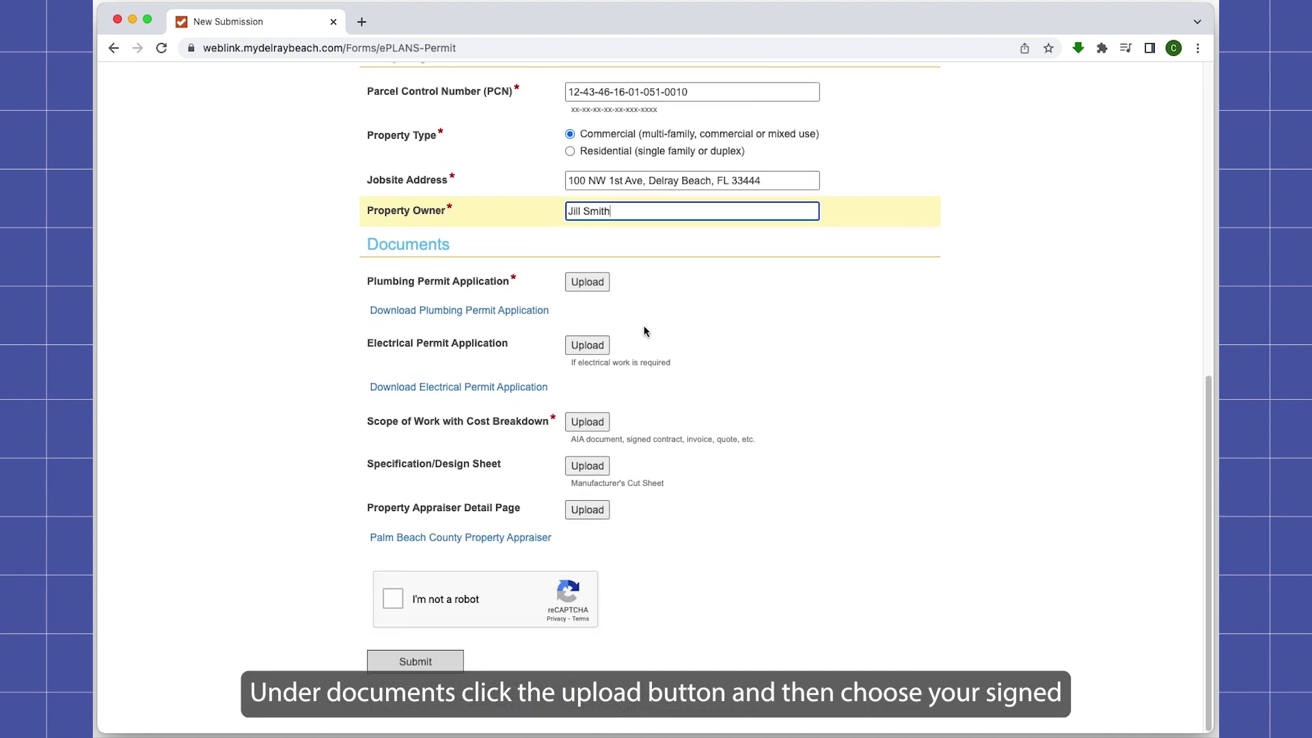
Step: Attach APP-R.pdf as the plumbing permit application and Scope of Work with Cost Breakdown.pdf as the scope of work
left_click(602, 287)
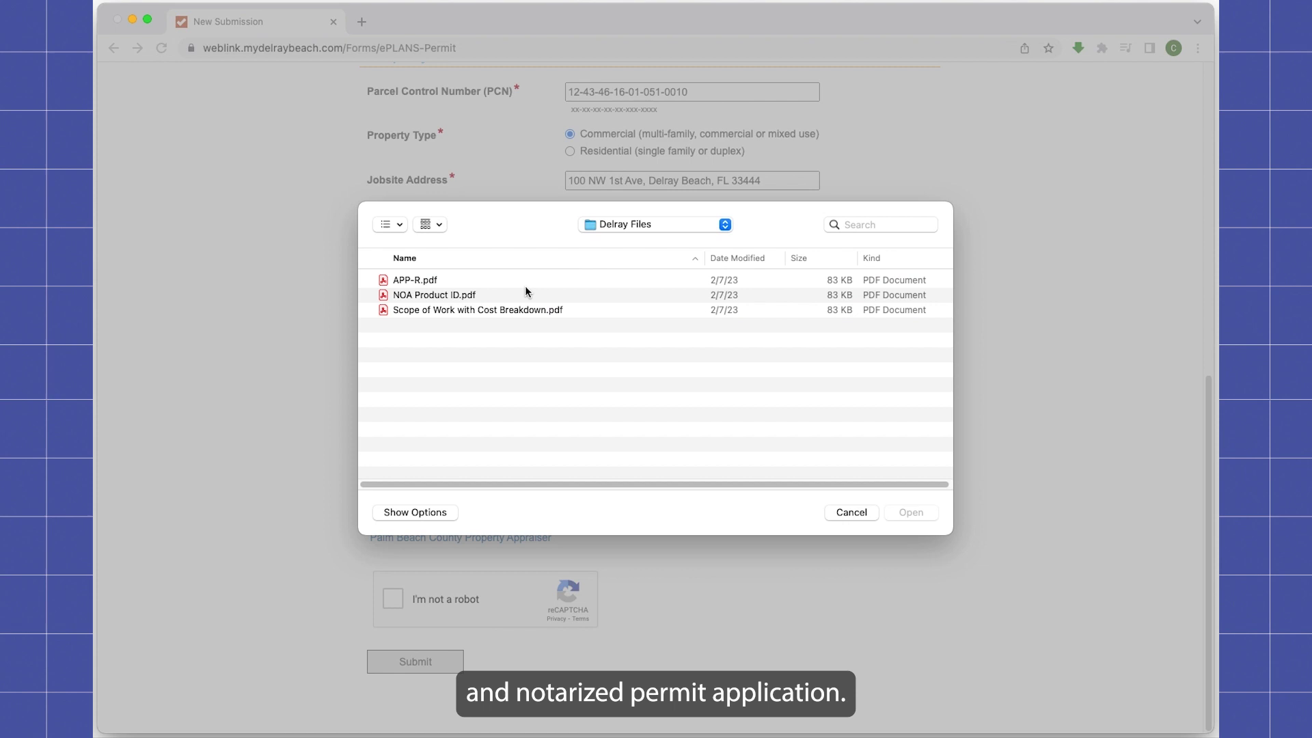
left_click(420, 280)
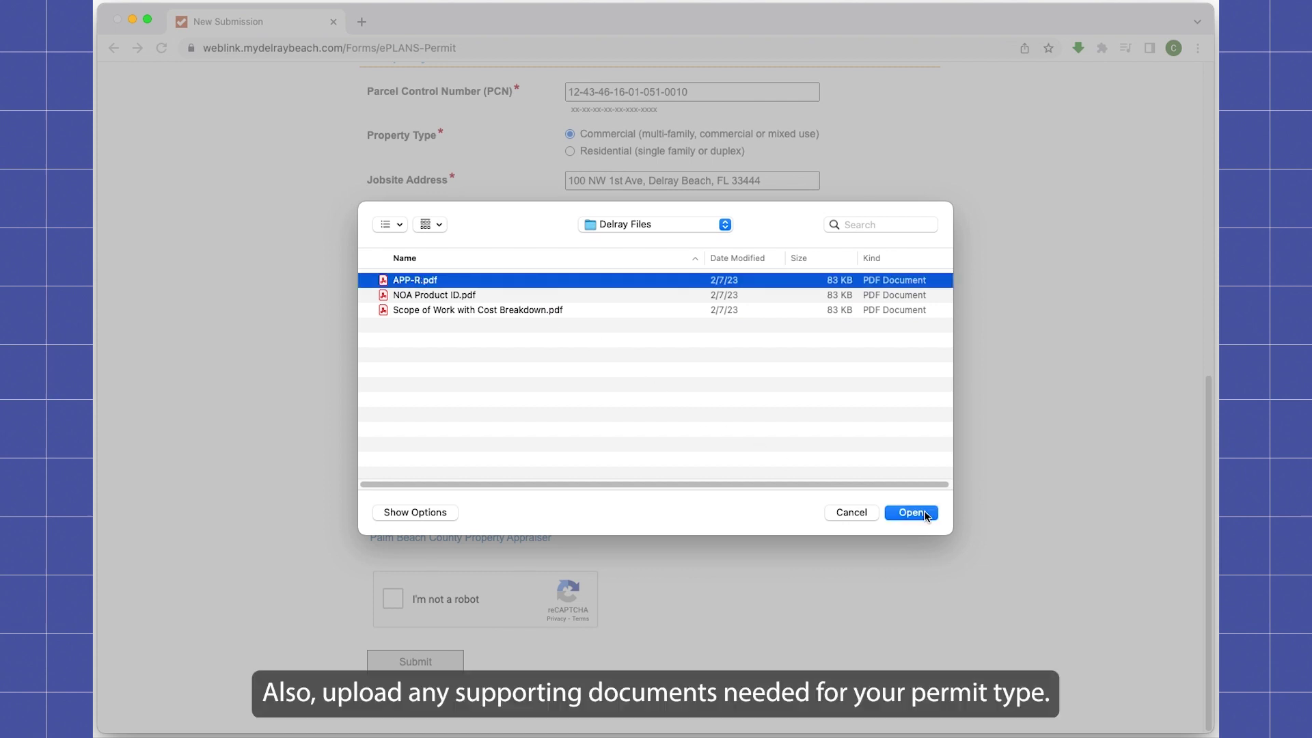
left_click(913, 513)
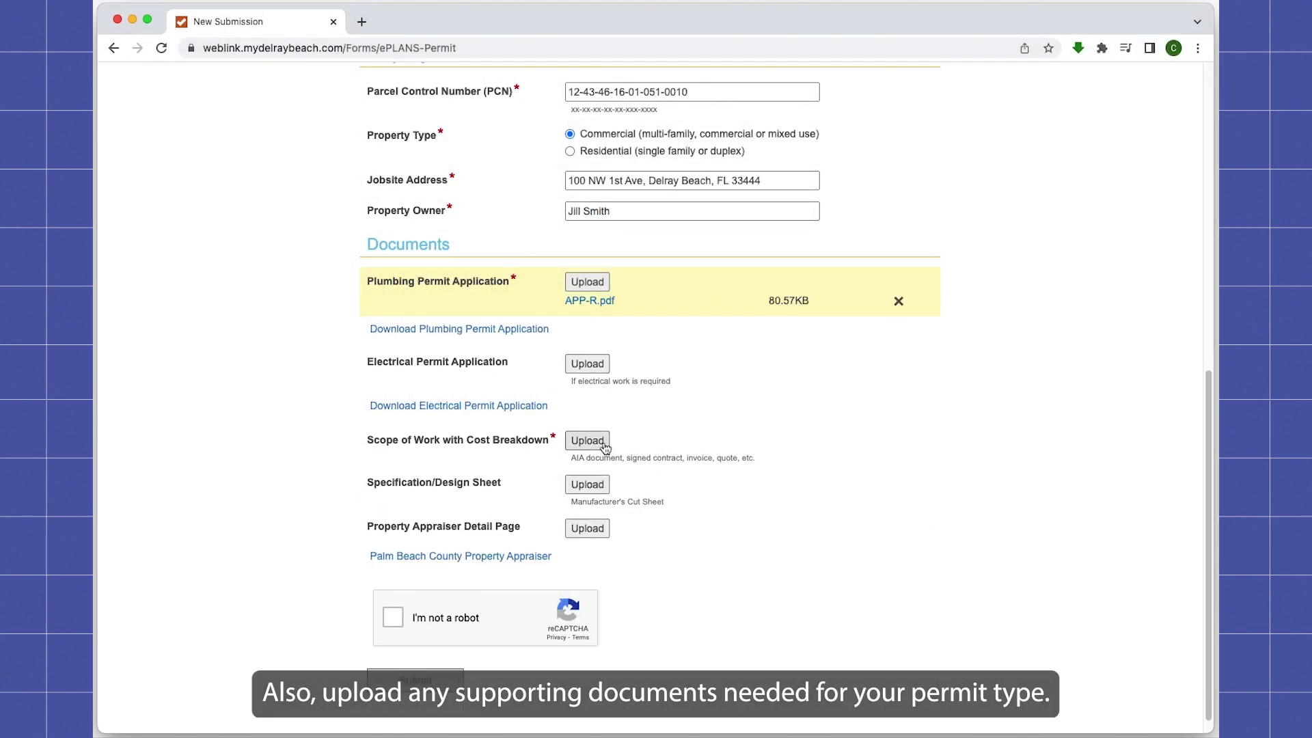
left_click(587, 440)
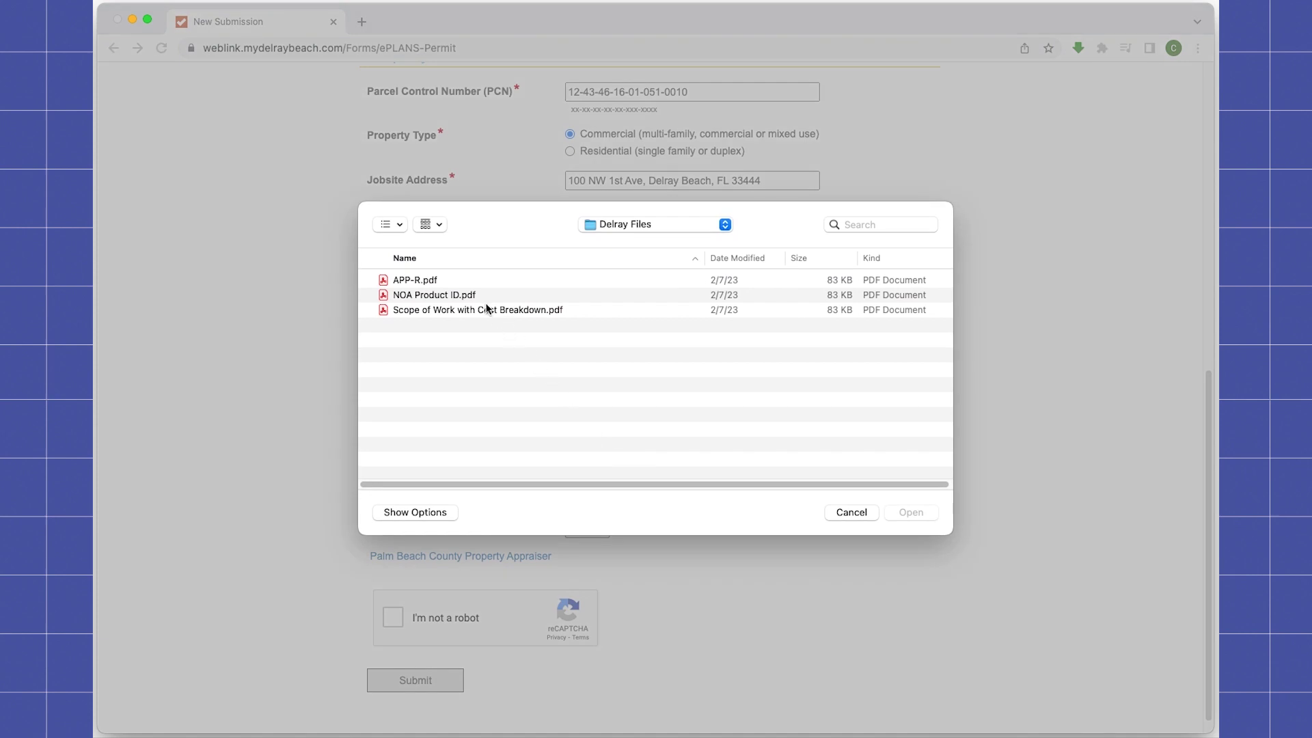
left_click(481, 309)
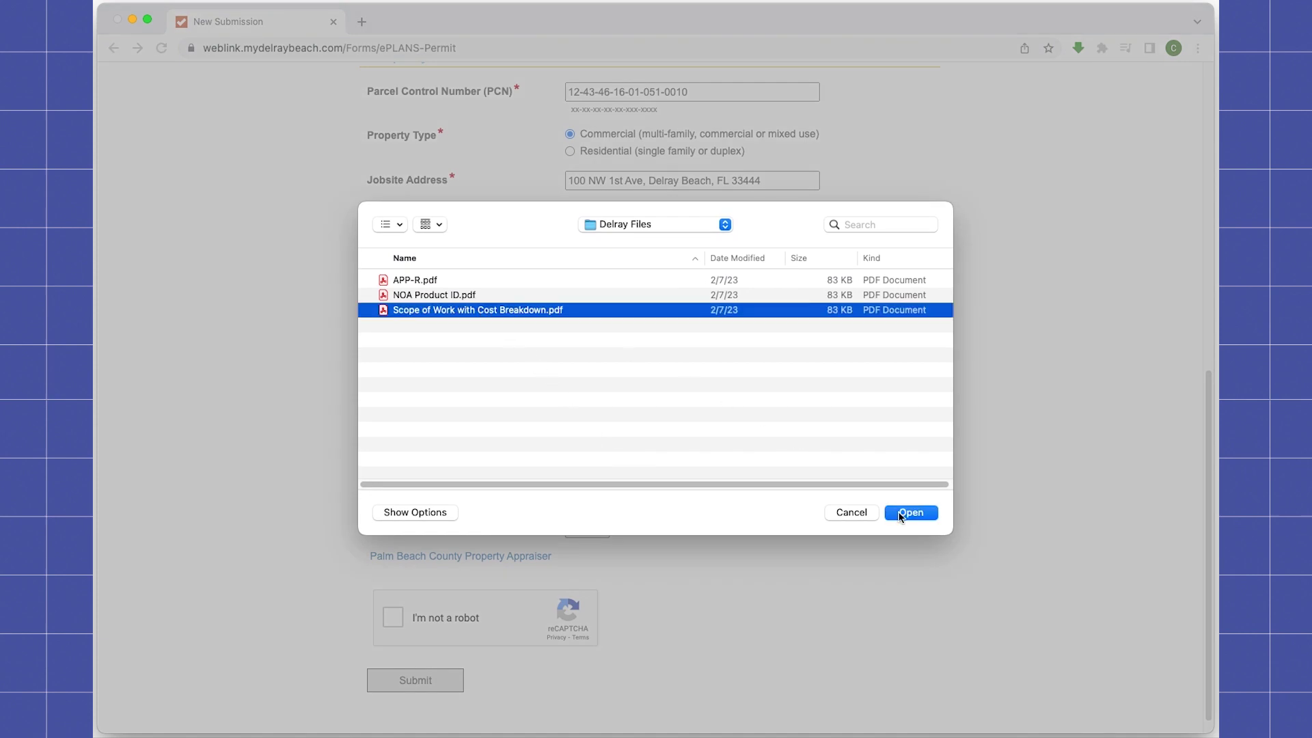
left_click(899, 513)
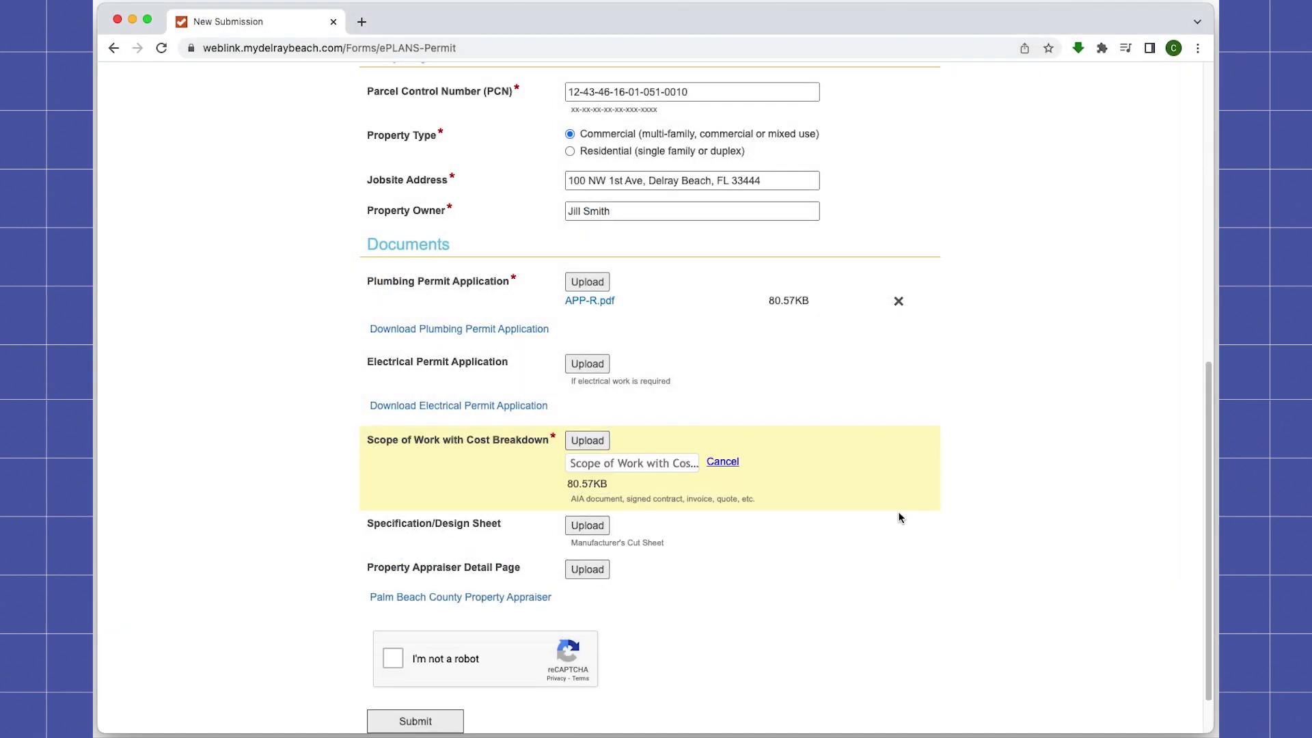
Step: Remove the mistakenly added NOA Product ID.pdf and tick the reCAPTCHA not-a-robot check
left_click(594, 441)
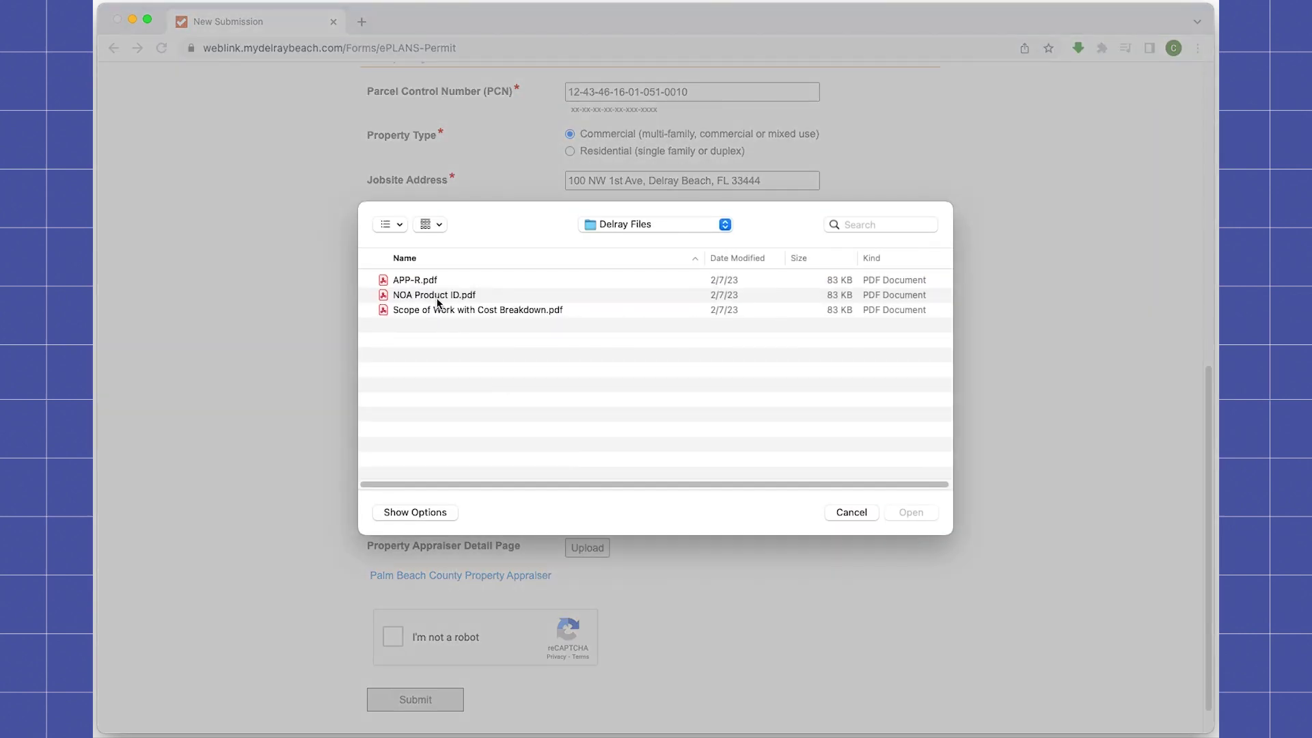
left_click(438, 297)
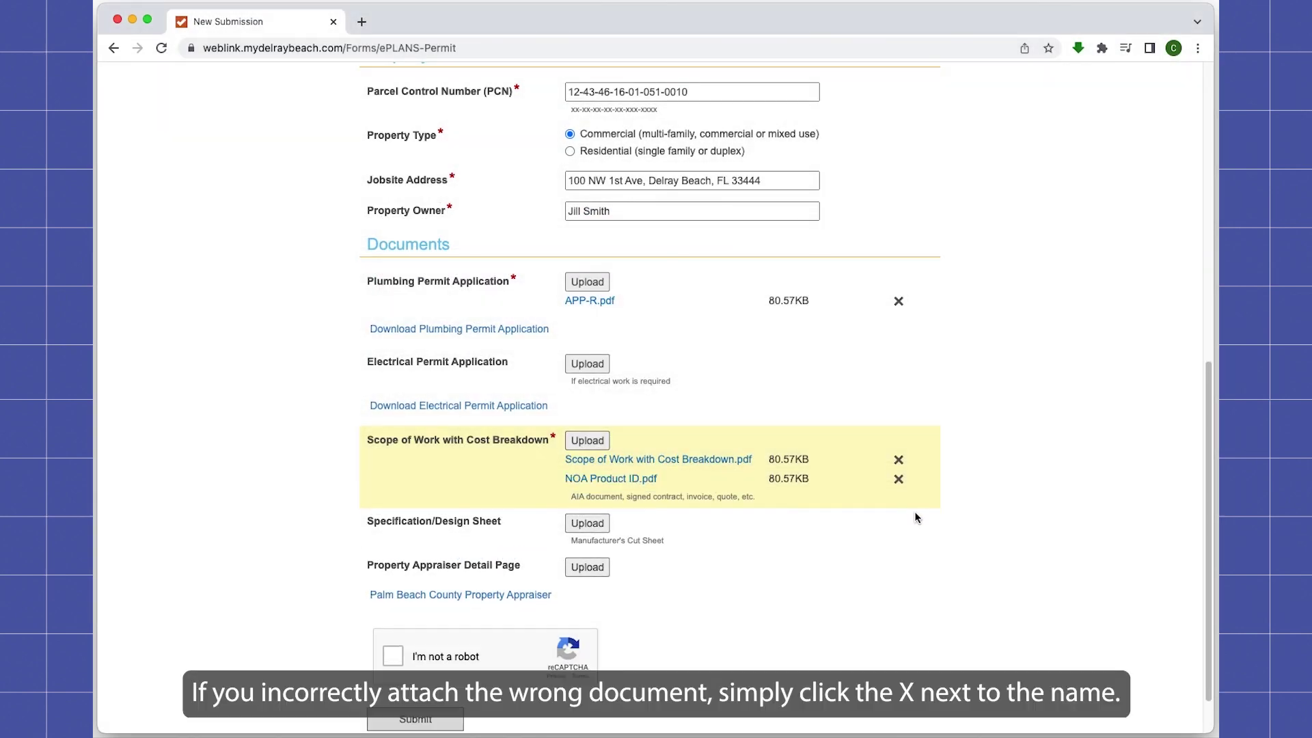
left_click(899, 479)
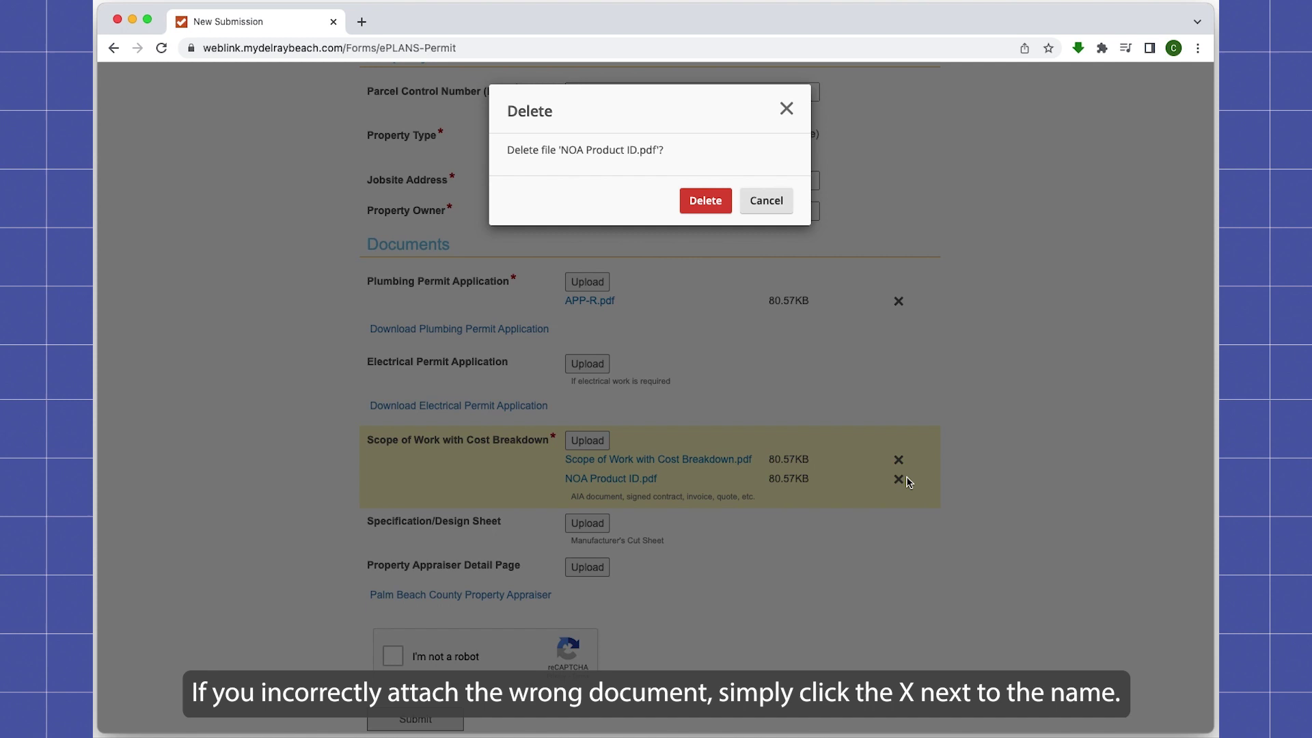
left_click(706, 191)
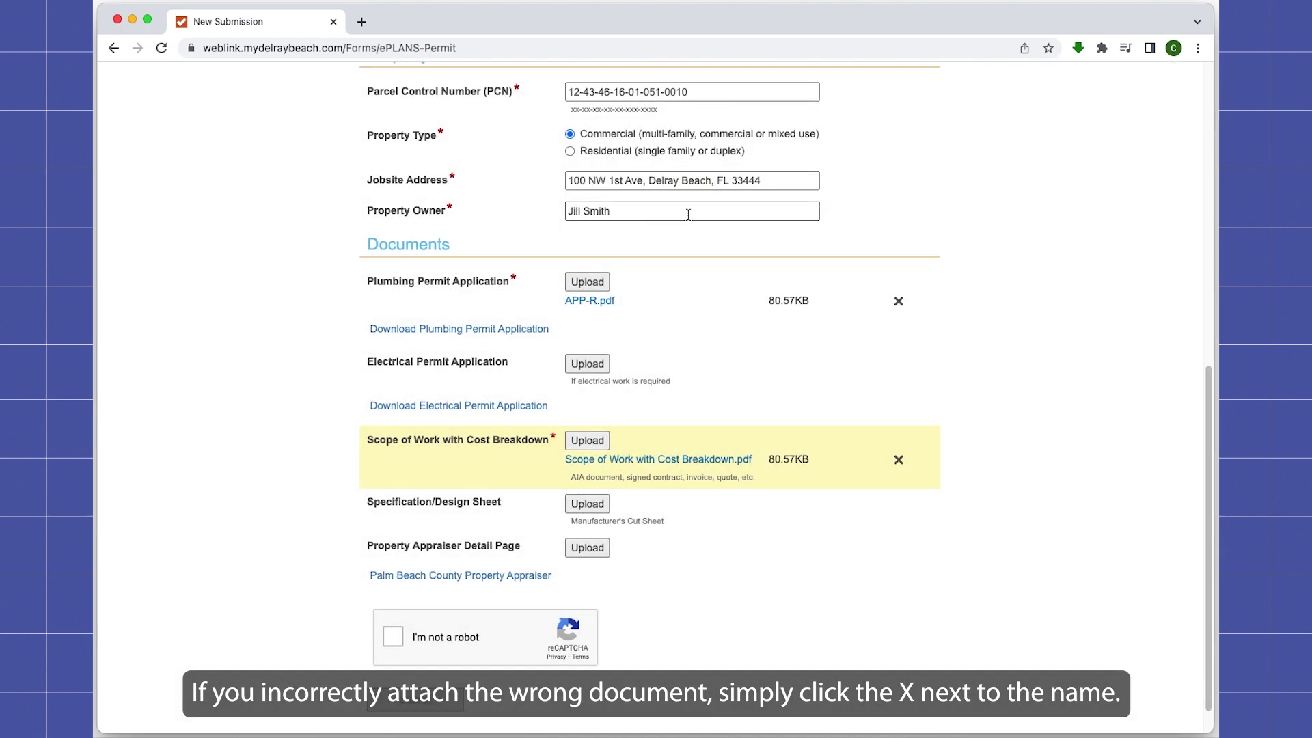
left_click(394, 639)
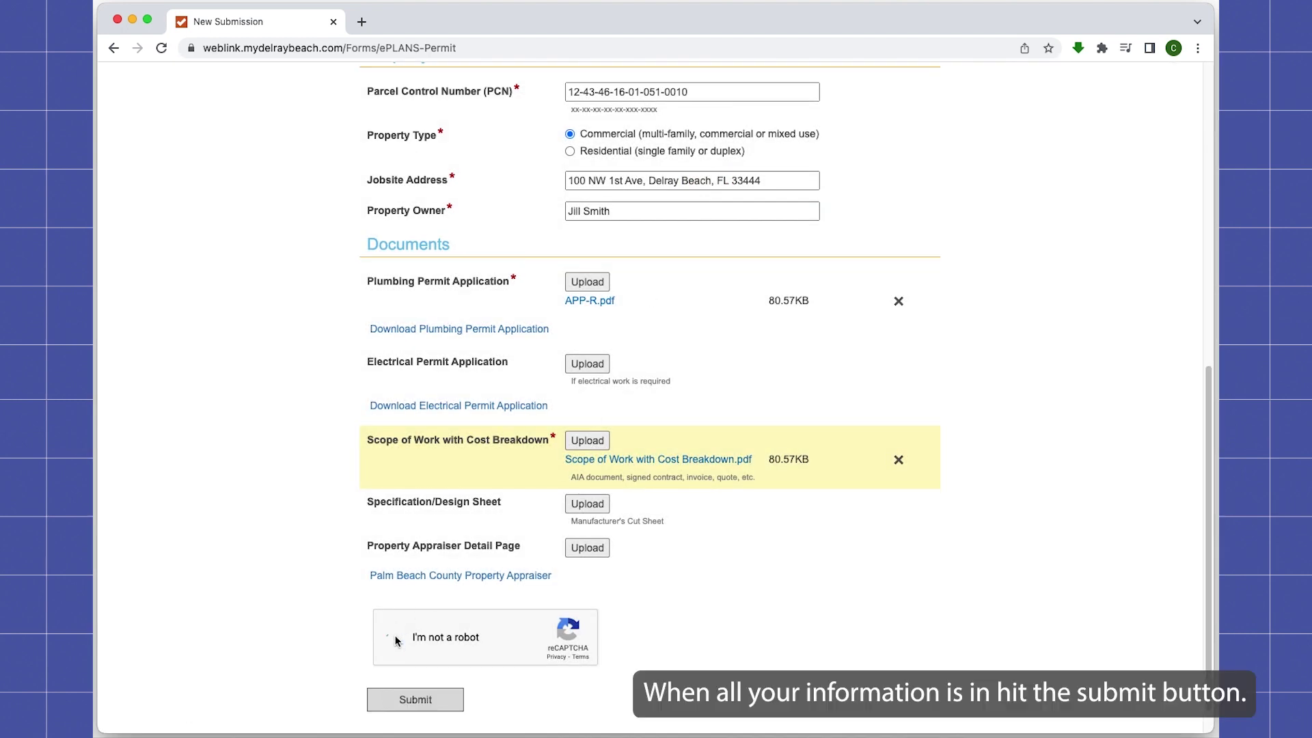